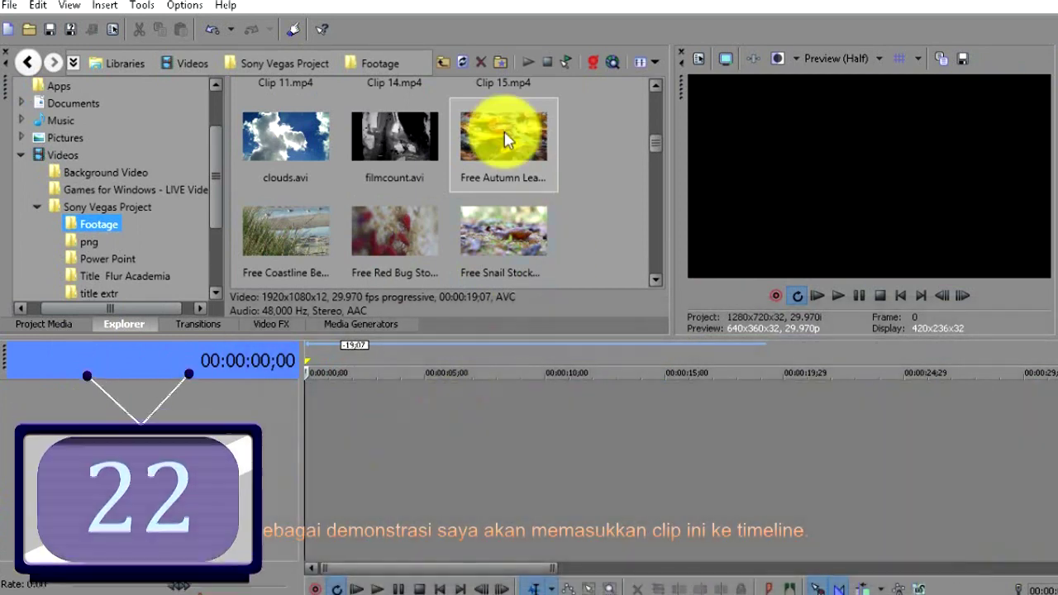
# Step: Add the Free Autumn Leaves Stock Footage HD clip to the timeline and enable Mask in its Event Pan/Crop
pyautogui.moveTo(504, 132)
pyautogui.mouseDown()
pyautogui.moveTo(288, 451)
pyautogui.moveTo(310, 450)
pyautogui.mouseUp()
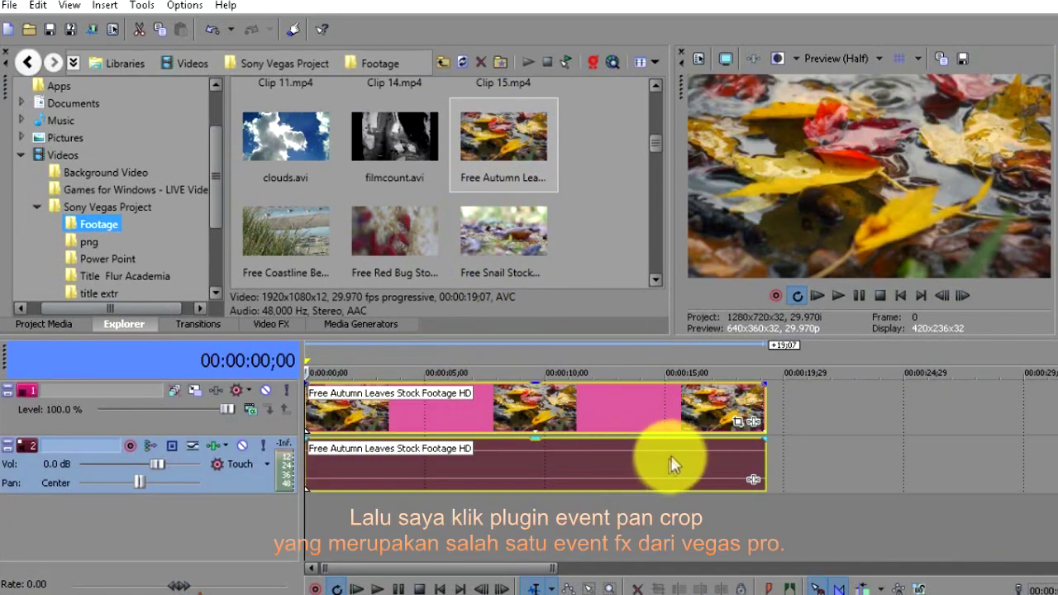
pyautogui.click(739, 423)
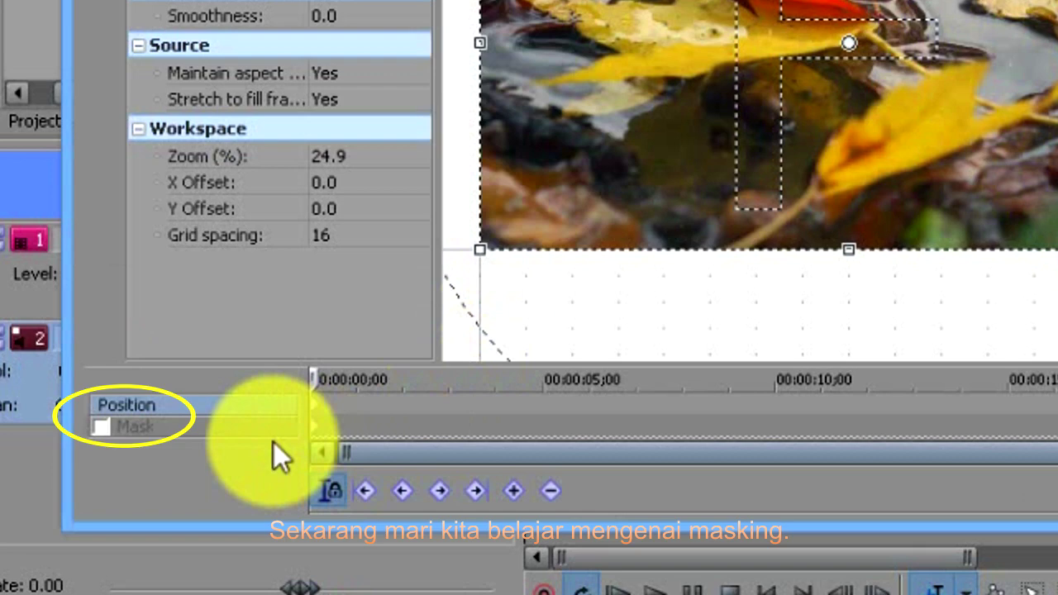
pyautogui.click(98, 425)
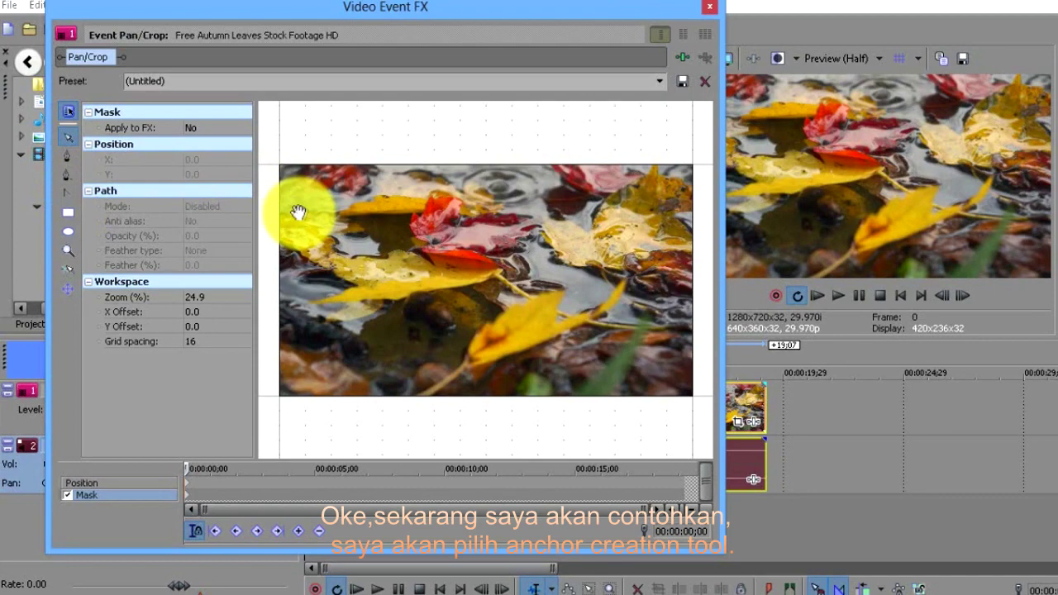
pyautogui.click(67, 155)
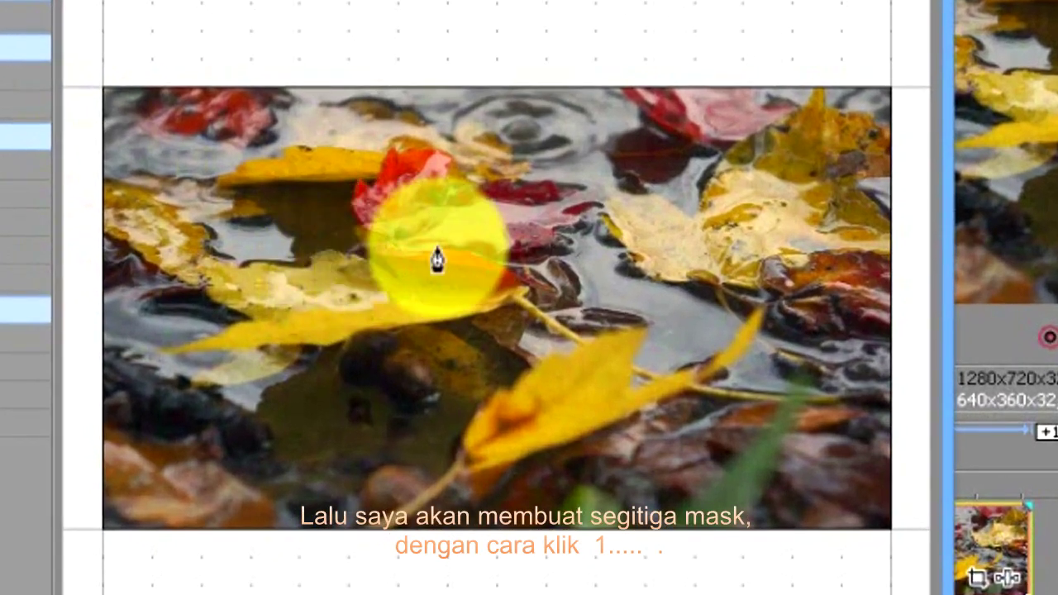
# Step: Draw a closed three-point triangle mask around the red leaf, then return to Normal Edit
pyautogui.click(475, 207)
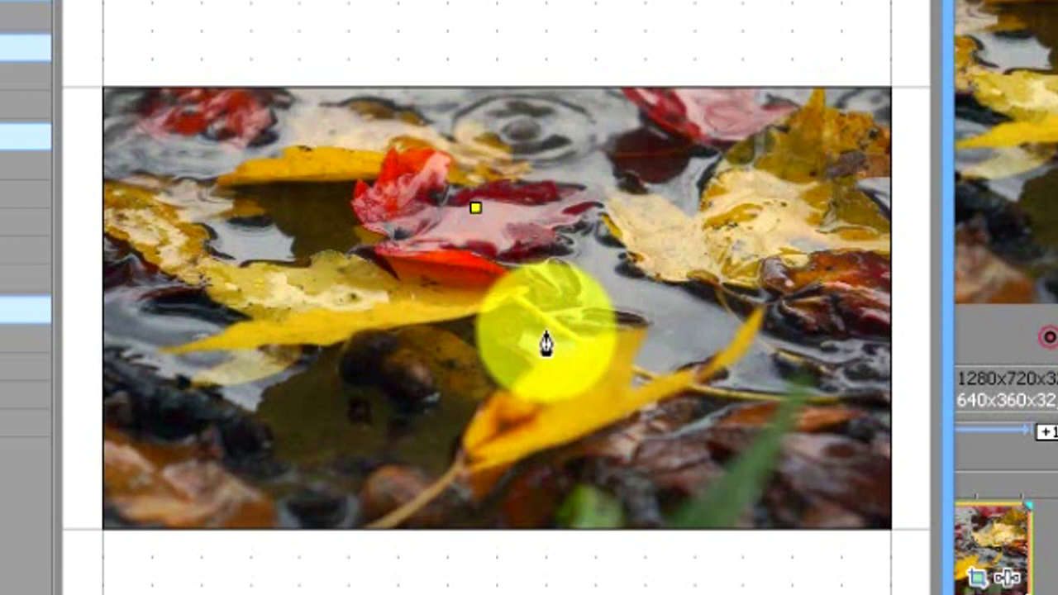
pyautogui.click(569, 329)
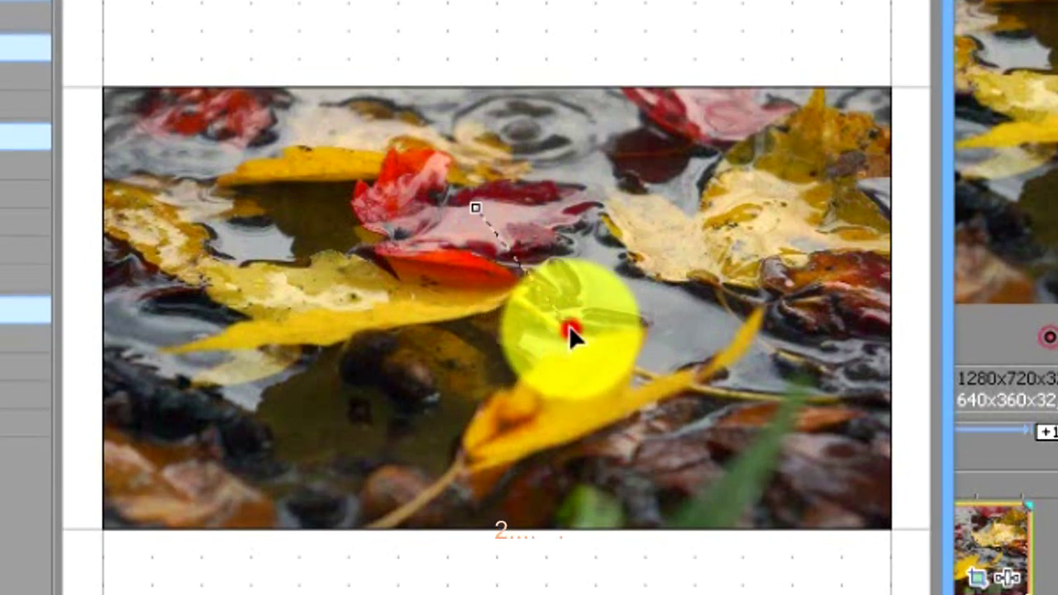
pyautogui.click(376, 338)
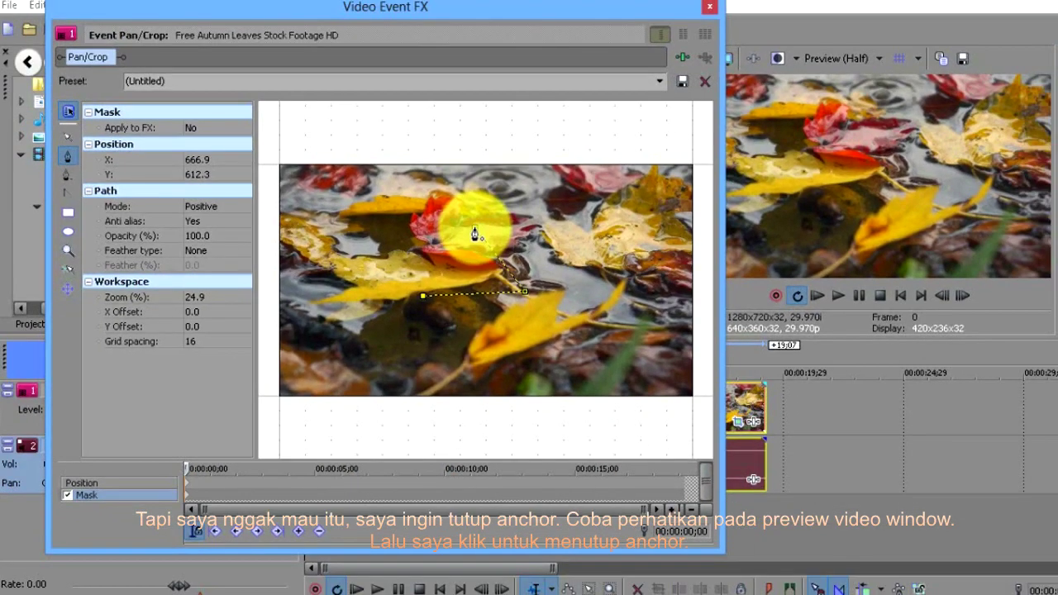
pyautogui.click(475, 232)
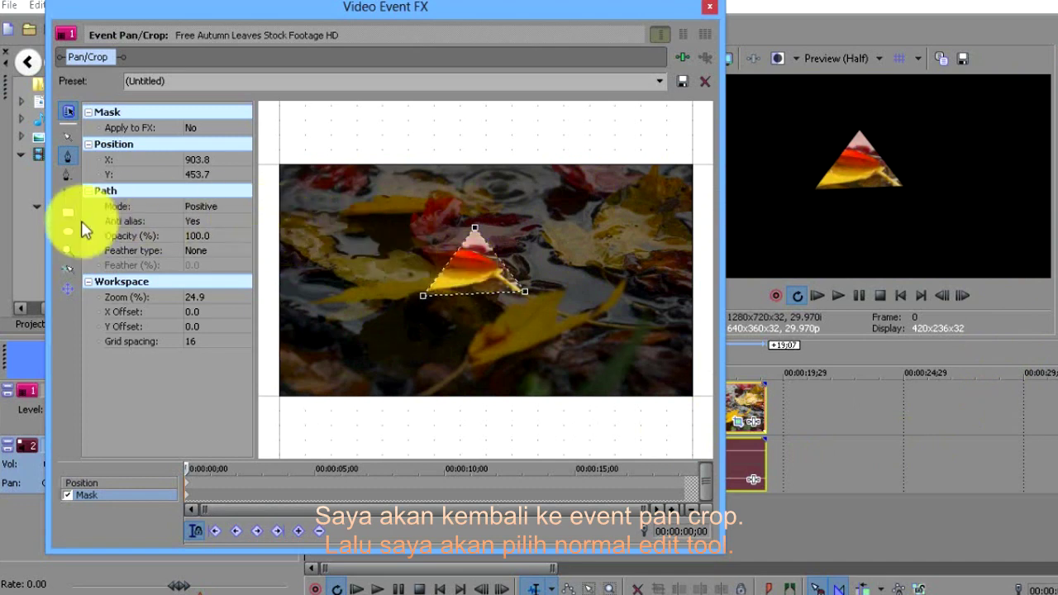
pyautogui.click(71, 145)
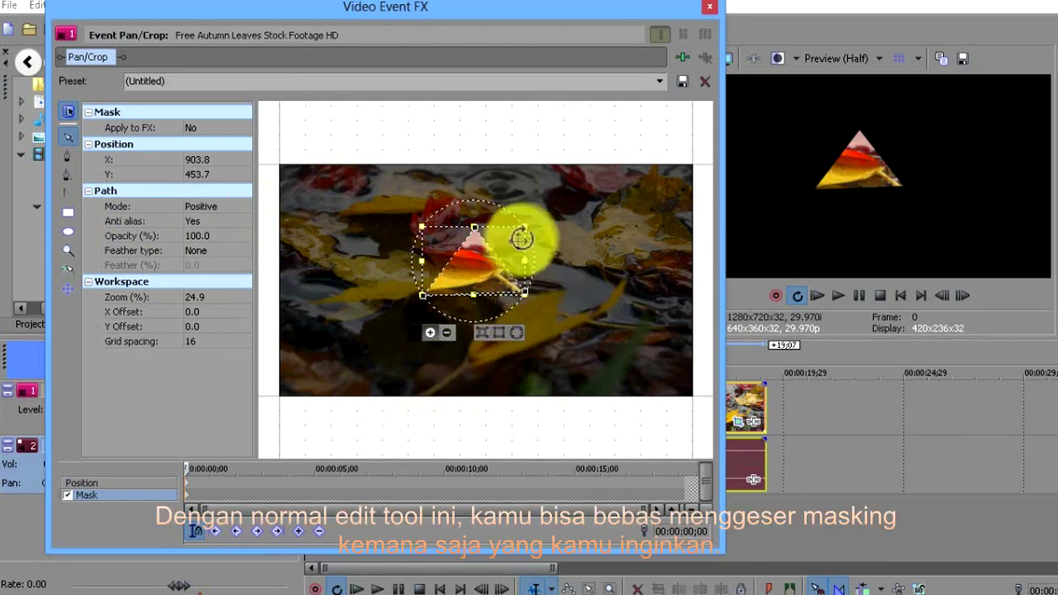
# Step: Move and rotate the triangle mask to try new positions, then delete it
pyautogui.moveTo(517, 241)
pyautogui.mouseDown()
pyautogui.moveTo(455, 276)
pyautogui.moveTo(514, 228)
pyautogui.mouseUp()
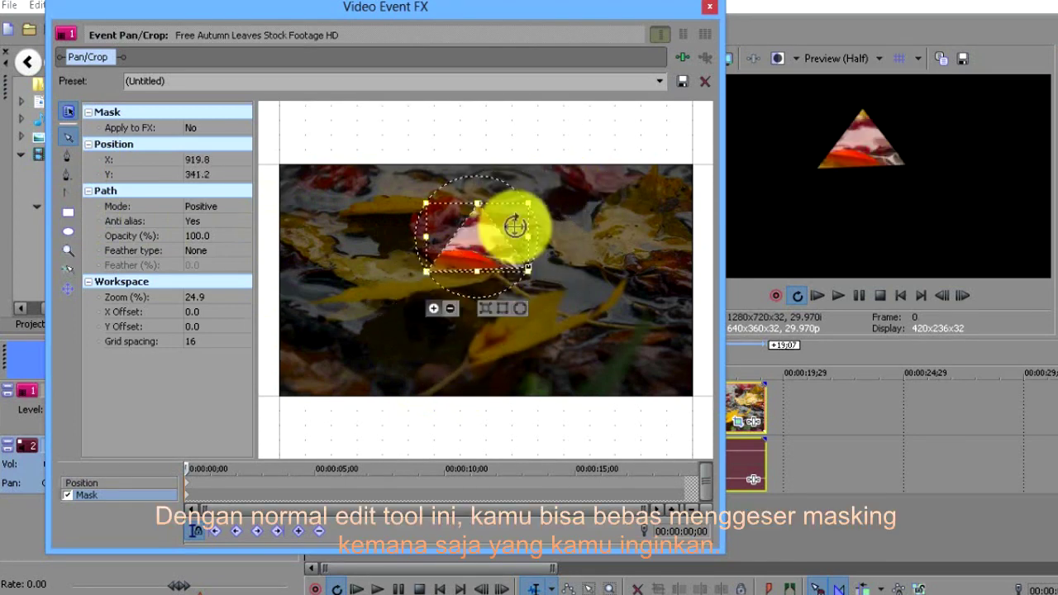
pyautogui.moveTo(506, 195)
pyautogui.mouseDown()
pyautogui.moveTo(468, 281)
pyautogui.moveTo(476, 258)
pyautogui.moveTo(473, 269)
pyautogui.mouseUp()
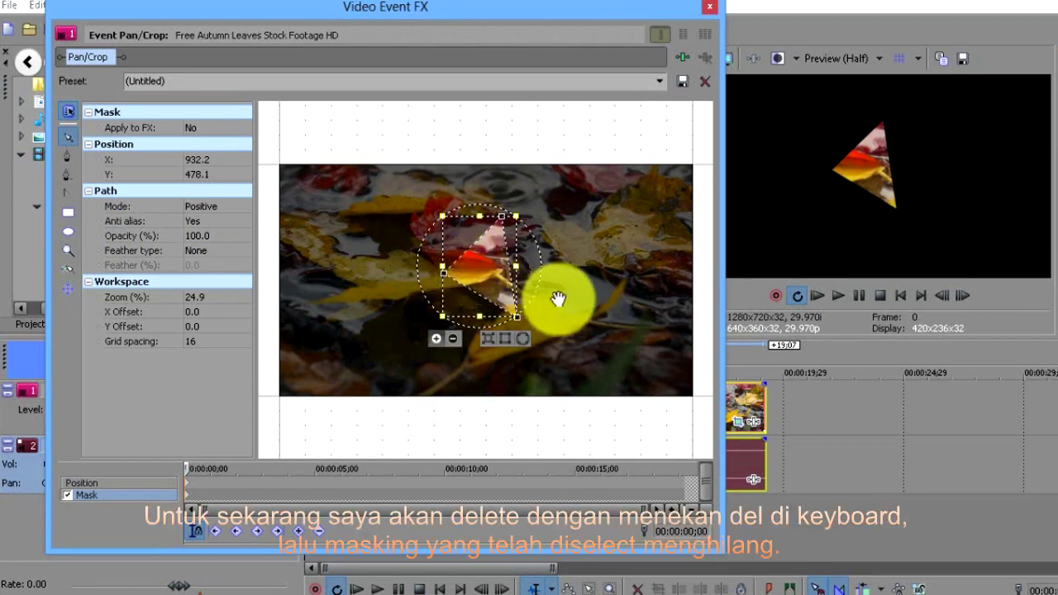
pyautogui.press('Delete')
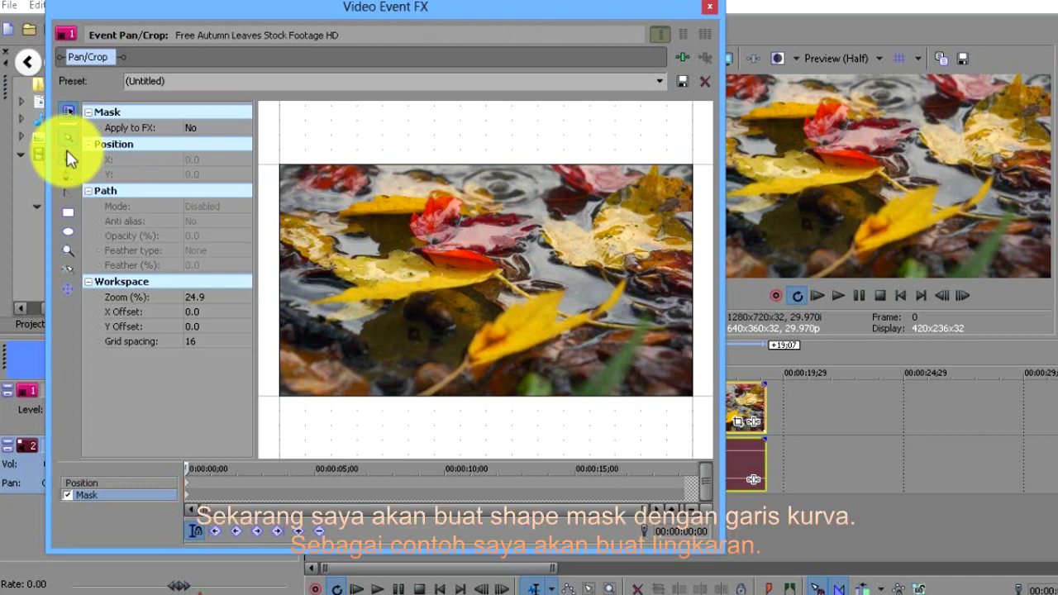
# Step: Place two anchors with curve handles above and below the red leaf, forming a half-circle path
pyautogui.click(66, 157)
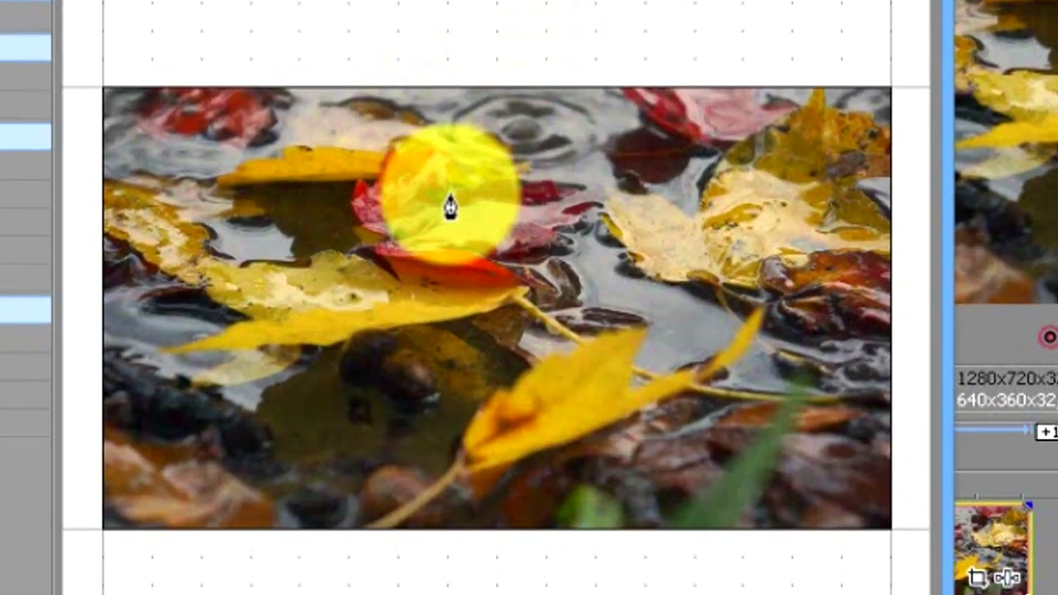
pyautogui.moveTo(451, 196)
pyautogui.mouseDown()
pyautogui.moveTo(554, 195)
pyautogui.moveTo(542, 194)
pyautogui.mouseUp()
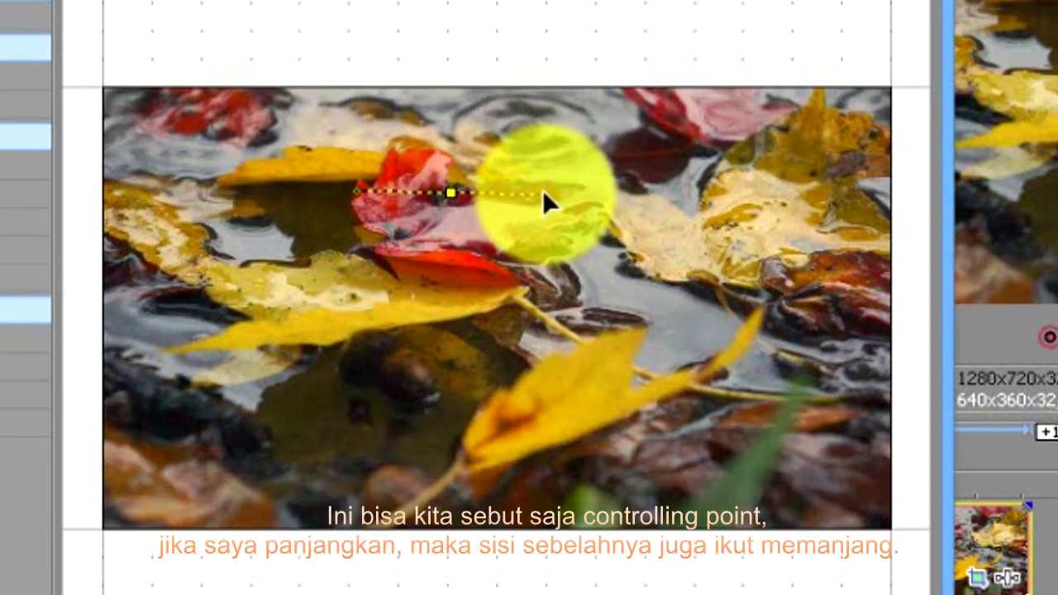
pyautogui.moveTo(543, 193)
pyautogui.mouseDown()
pyautogui.moveTo(512, 188)
pyautogui.moveTo(557, 180)
pyautogui.moveTo(491, 180)
pyautogui.moveTo(586, 170)
pyautogui.moveTo(548, 160)
pyautogui.moveTo(566, 191)
pyautogui.mouseUp()
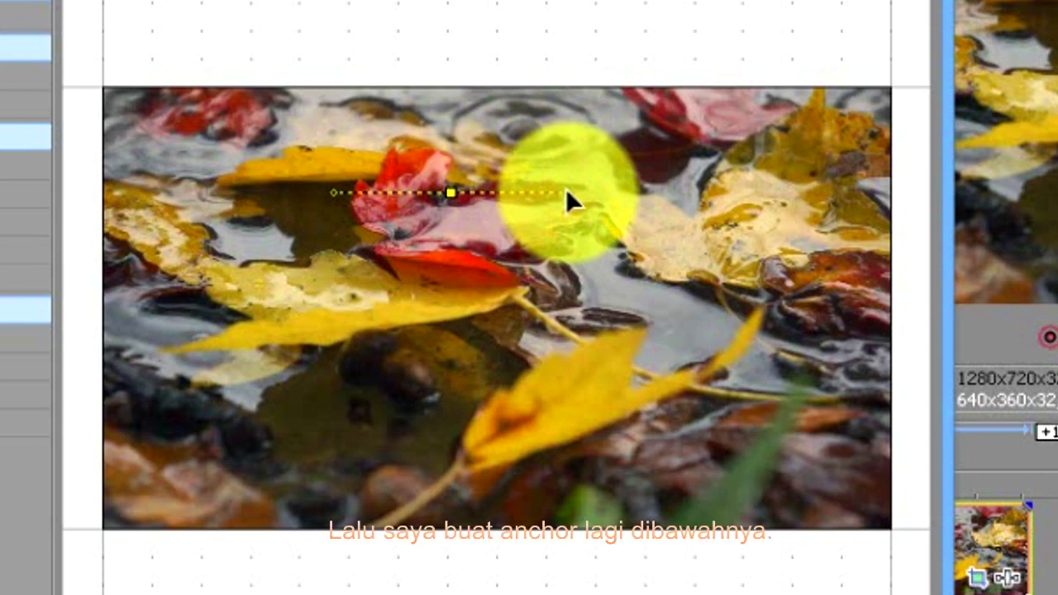
pyautogui.click(449, 360)
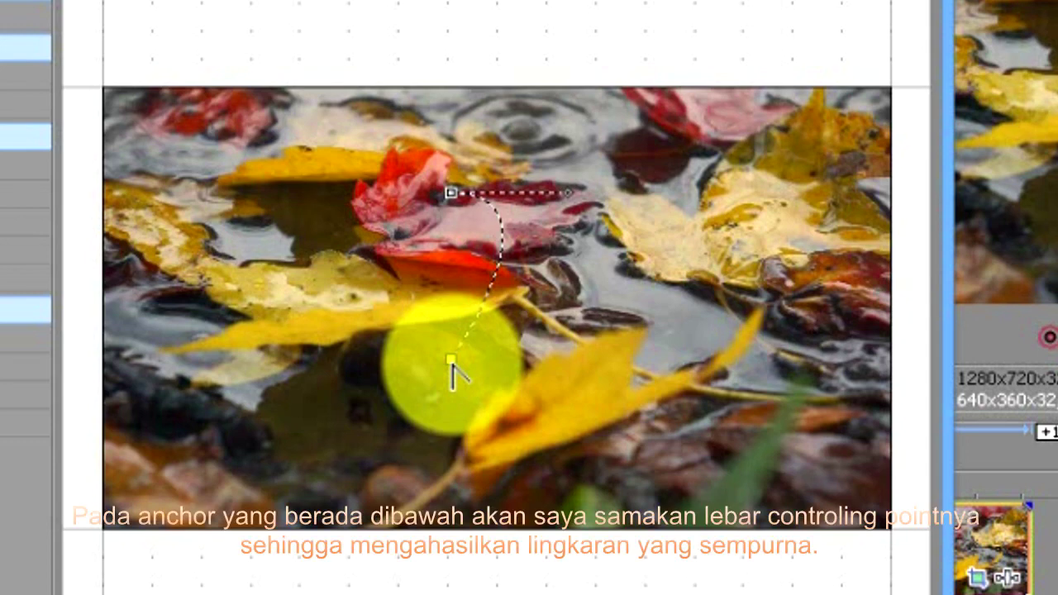
pyautogui.moveTo(450, 359)
pyautogui.mouseDown()
pyautogui.moveTo(376, 379)
pyautogui.moveTo(333, 362)
pyautogui.mouseUp()
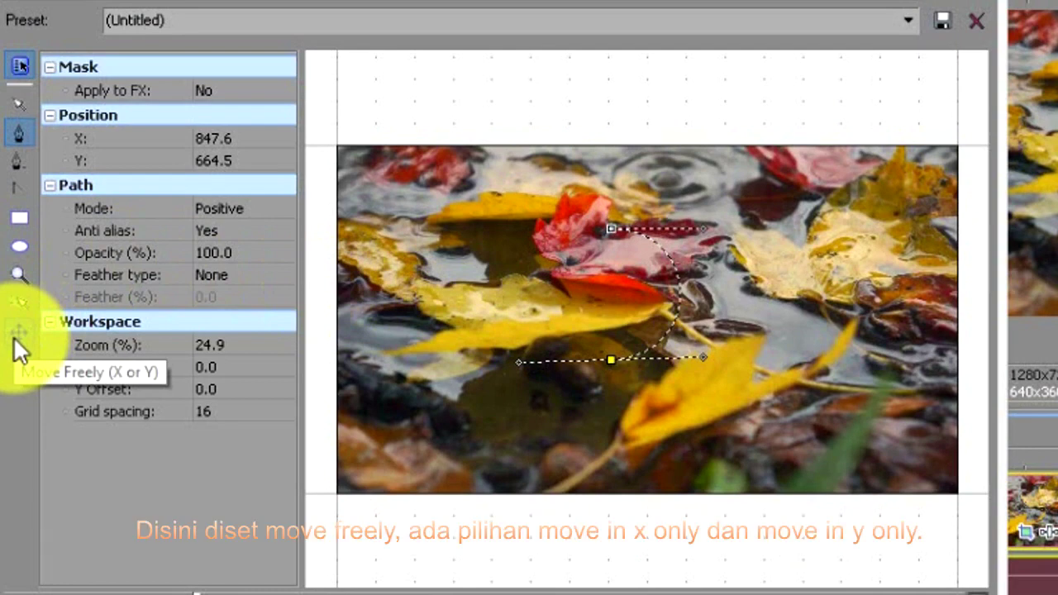
pyautogui.click(14, 336)
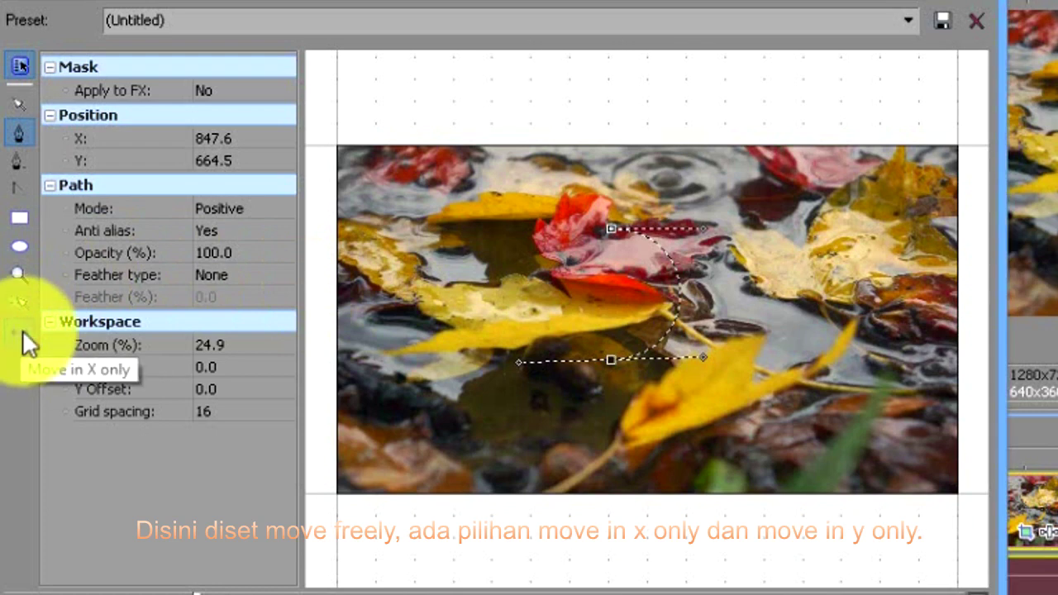
# Step: Shape the lower anchor's handles with X/Y movement restrictions and close the path at the top anchor
pyautogui.click(23, 333)
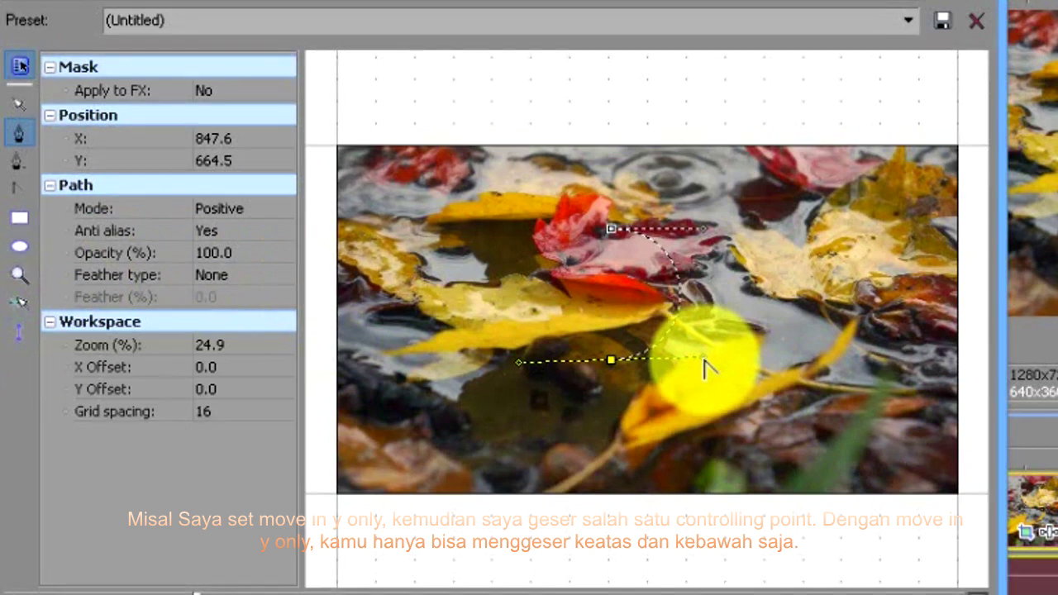
pyautogui.moveTo(704, 367)
pyautogui.mouseDown()
pyautogui.moveTo(715, 398)
pyautogui.moveTo(588, 418)
pyautogui.moveTo(721, 374)
pyautogui.mouseUp()
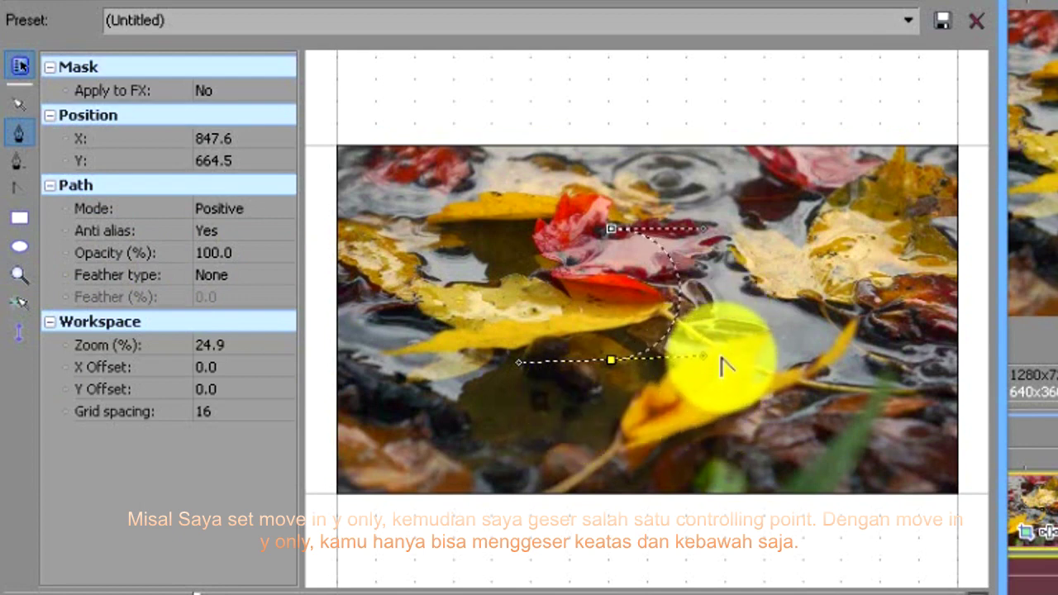
pyautogui.moveTo(721, 374); pyautogui.dragTo(720, 371)
pyautogui.click(12, 330)
pyautogui.click(17, 332)
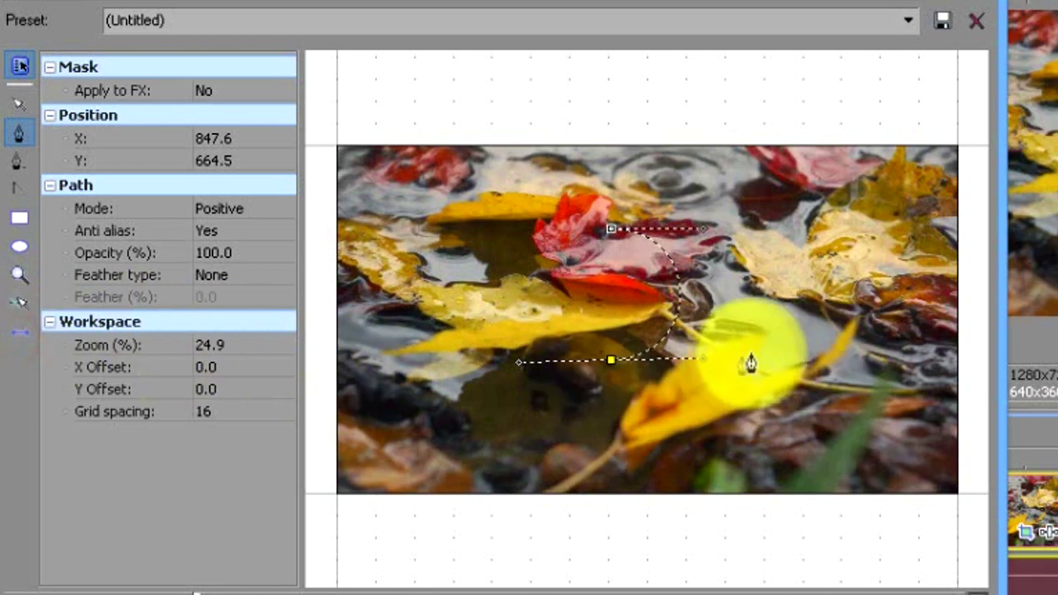
pyautogui.moveTo(704, 372)
pyautogui.mouseDown()
pyautogui.moveTo(646, 446)
pyautogui.moveTo(707, 305)
pyautogui.moveTo(717, 248)
pyautogui.moveTo(704, 439)
pyautogui.mouseUp()
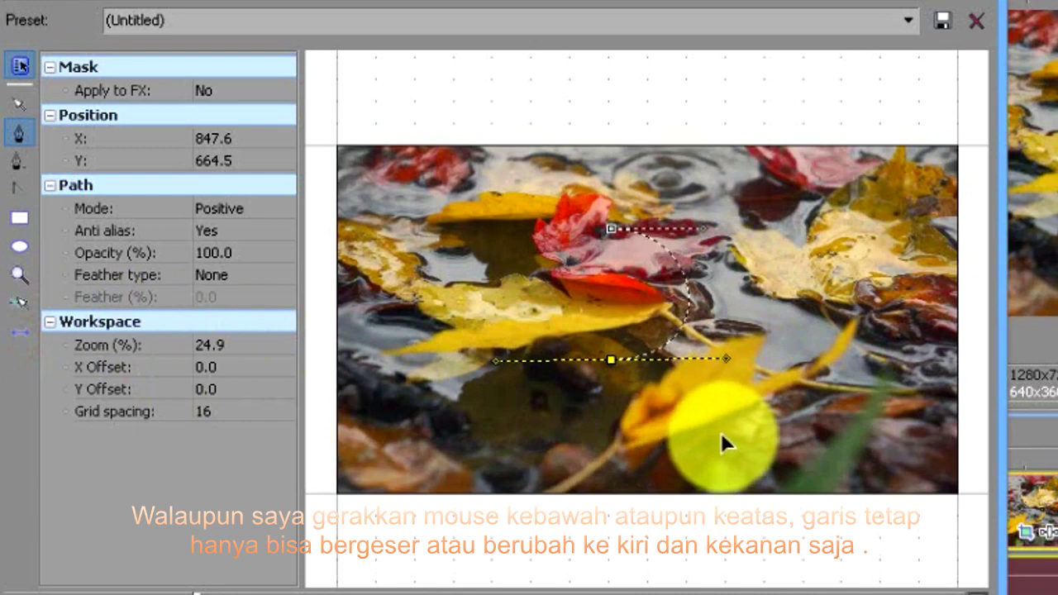
pyautogui.moveTo(703, 431)
pyautogui.mouseDown()
pyautogui.moveTo(562, 423)
pyautogui.moveTo(605, 366)
pyautogui.mouseUp()
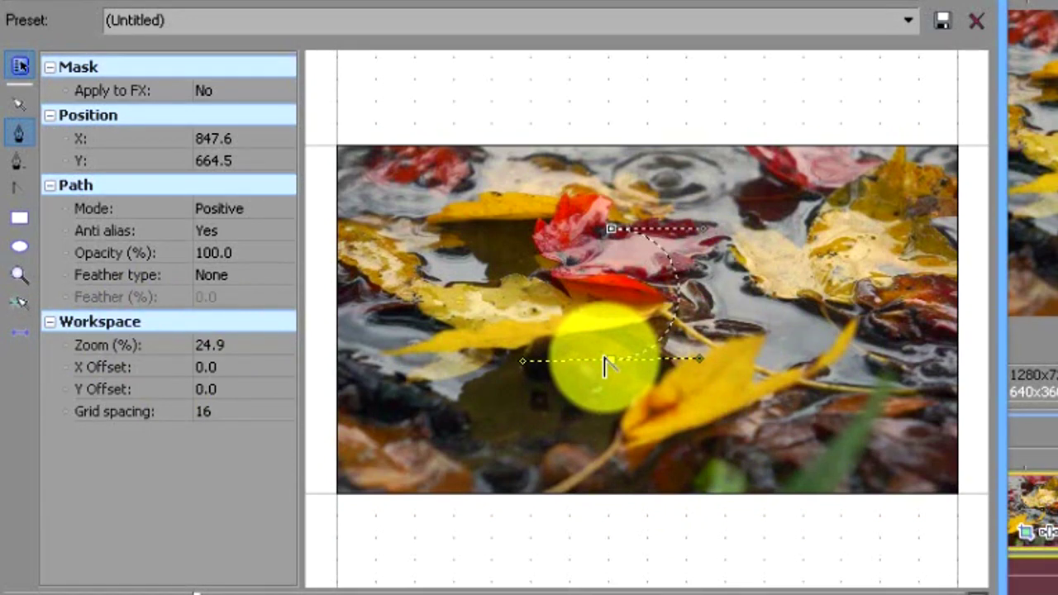
pyautogui.moveTo(605, 366); pyautogui.dragTo(609, 361)
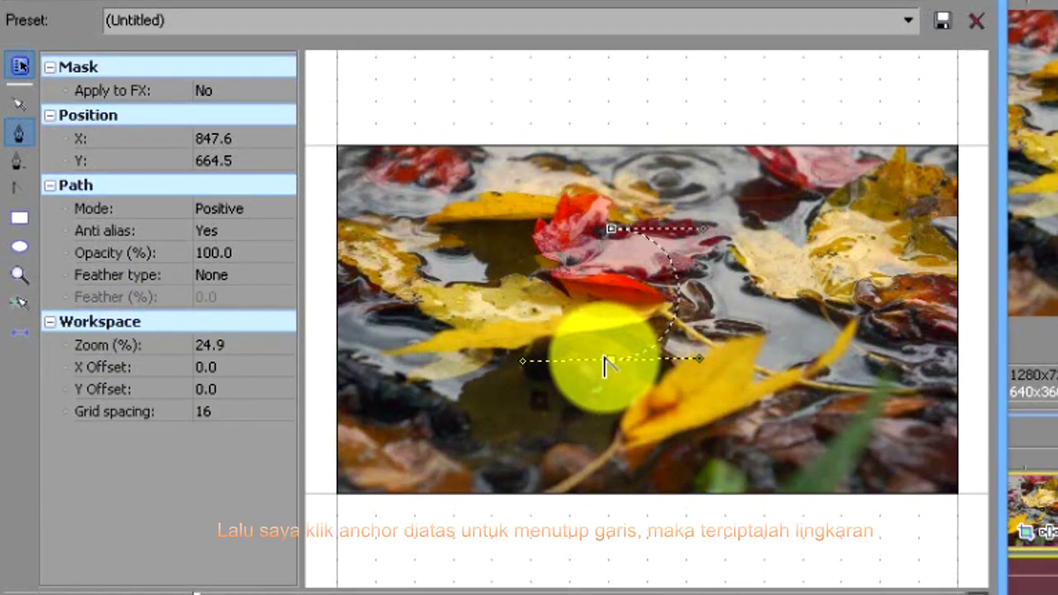
pyautogui.click(616, 234)
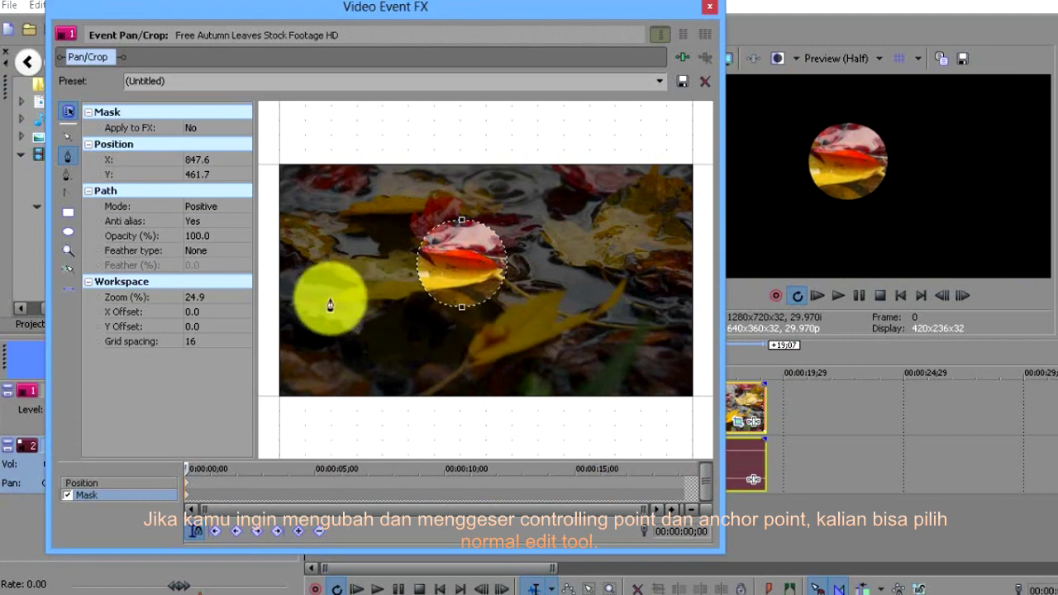
# Step: Nudge the circular mask, then drag its top and top-right points slightly outward to widen it
pyautogui.click(69, 133)
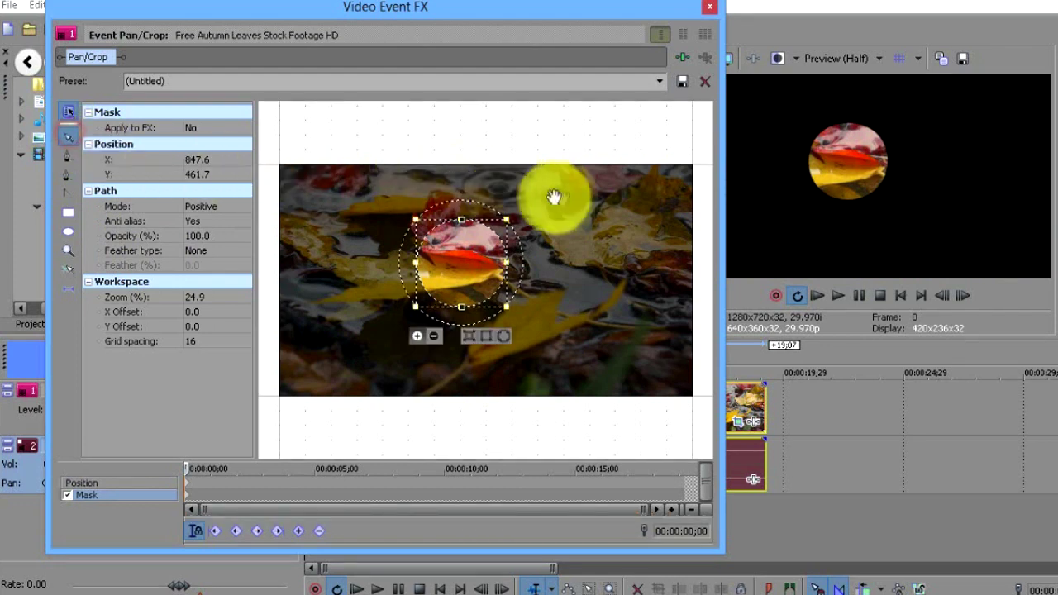
pyautogui.click(538, 233)
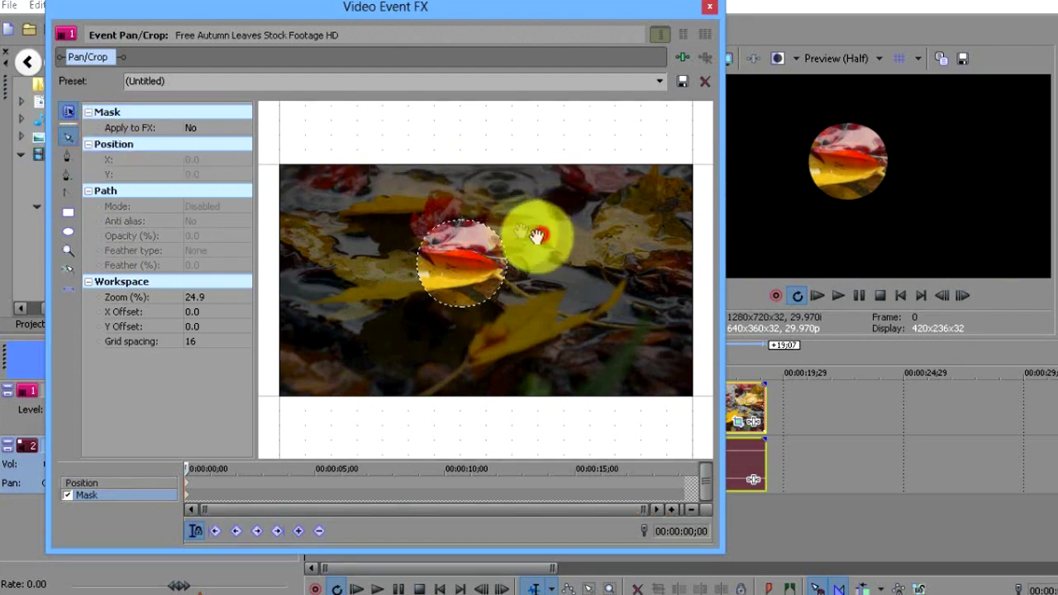
pyautogui.click(461, 224)
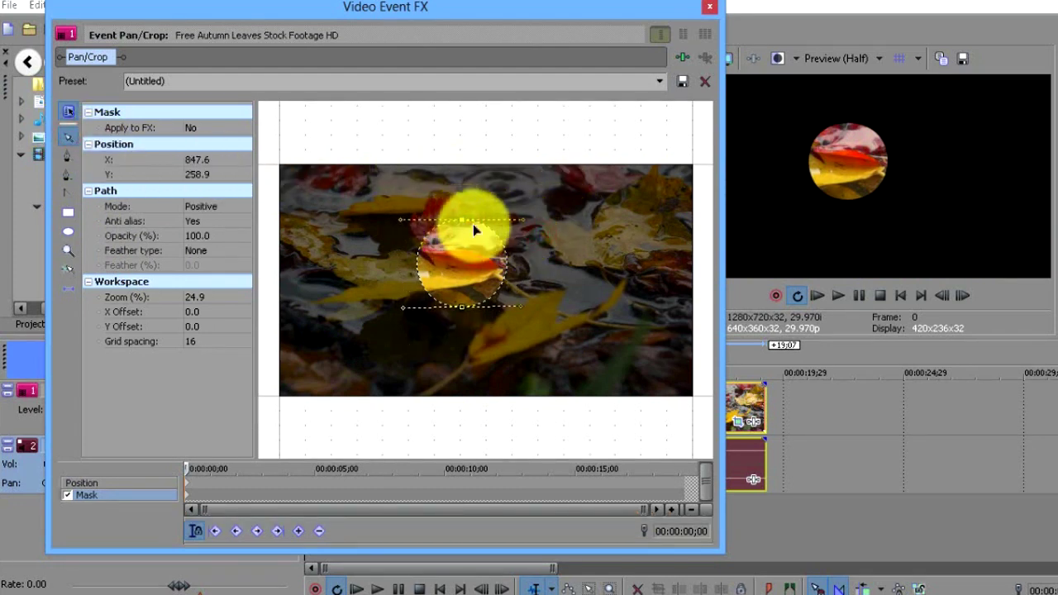
pyautogui.moveTo(461, 224); pyautogui.dragTo(462, 224)
pyautogui.click(69, 291)
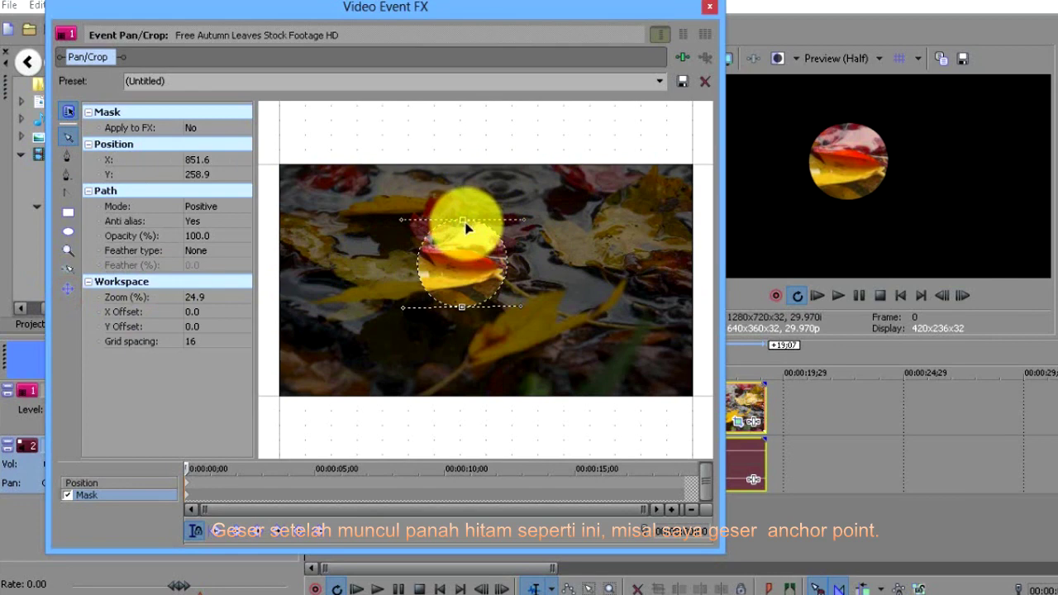
pyautogui.moveTo(463, 222)
pyautogui.mouseDown()
pyautogui.moveTo(457, 214)
pyautogui.moveTo(467, 227)
pyautogui.mouseUp()
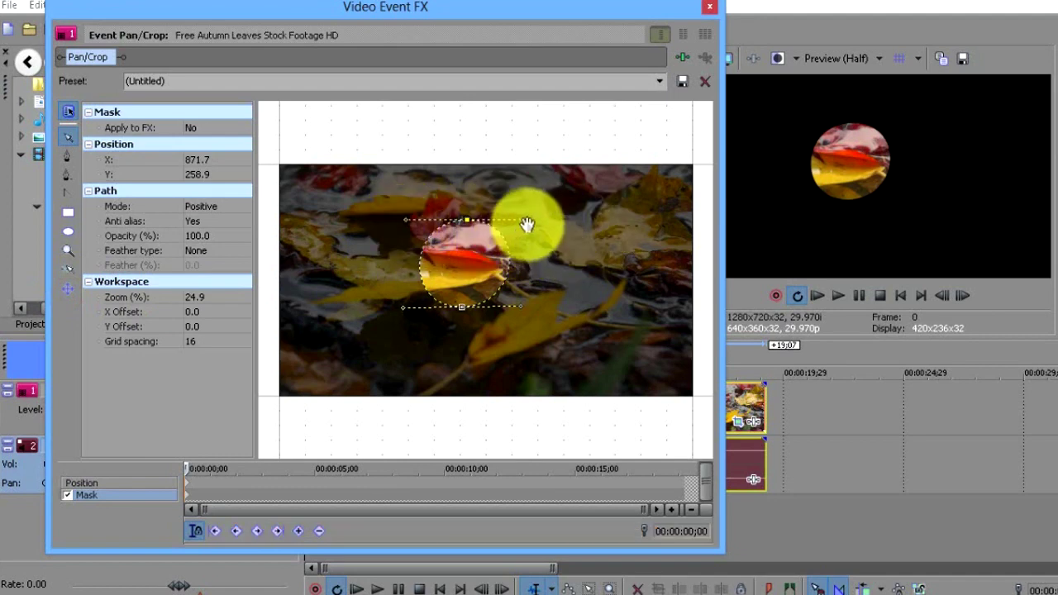
pyautogui.moveTo(527, 219); pyautogui.dragTo(523, 226)
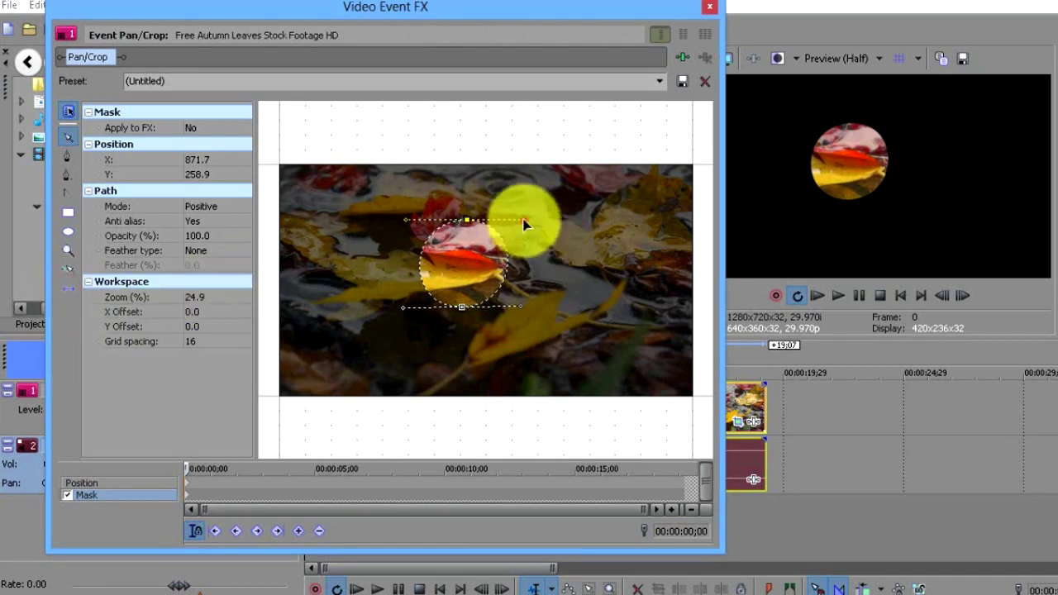
pyautogui.moveTo(523, 226); pyautogui.dragTo(530, 227)
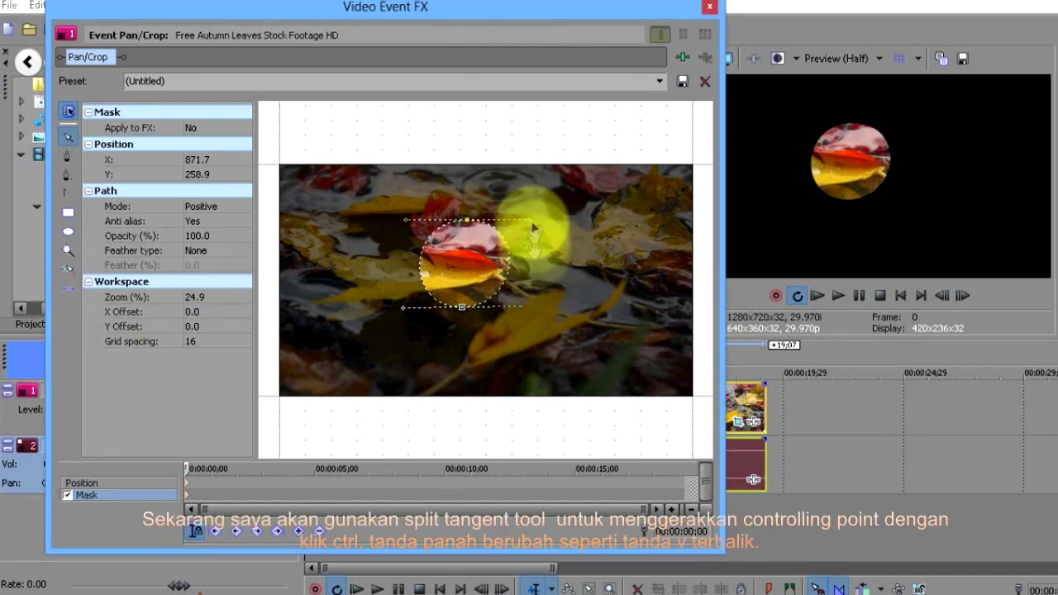
pyautogui.click(521, 307)
# Step: Pull the mask's bottom-right point outward and adjust its lower curve handle
pyautogui.moveTo(523, 312); pyautogui.dragTo(536, 311)
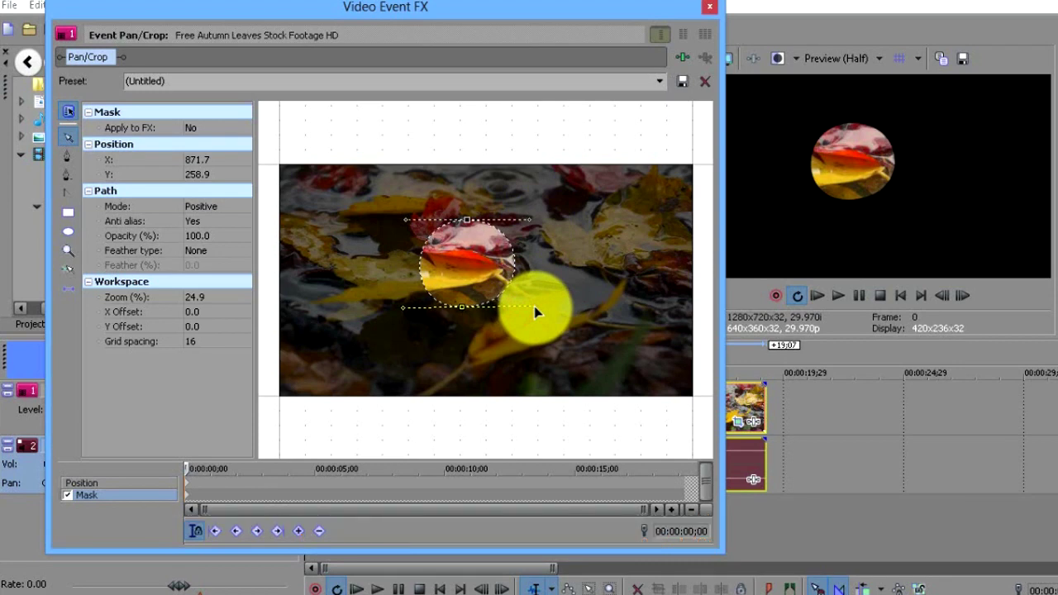
pyautogui.moveTo(535, 312)
pyautogui.mouseDown()
pyautogui.moveTo(522, 309)
pyautogui.moveTo(533, 335)
pyautogui.mouseUp()
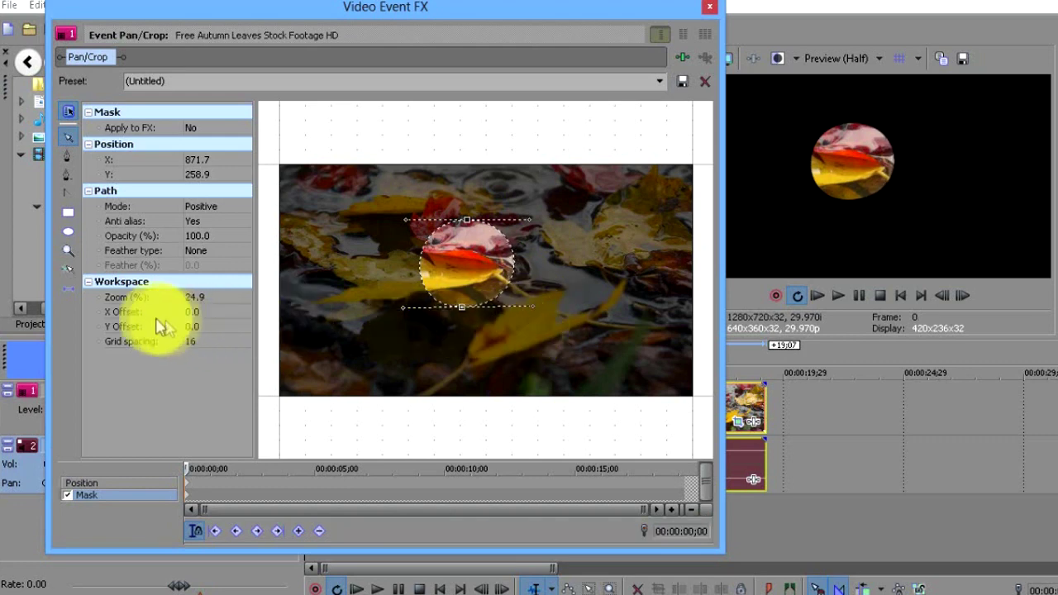
# Step: Bend and shorten the mask's bottom tangent handles independently with the Split Tangent tool
pyautogui.click(68, 289)
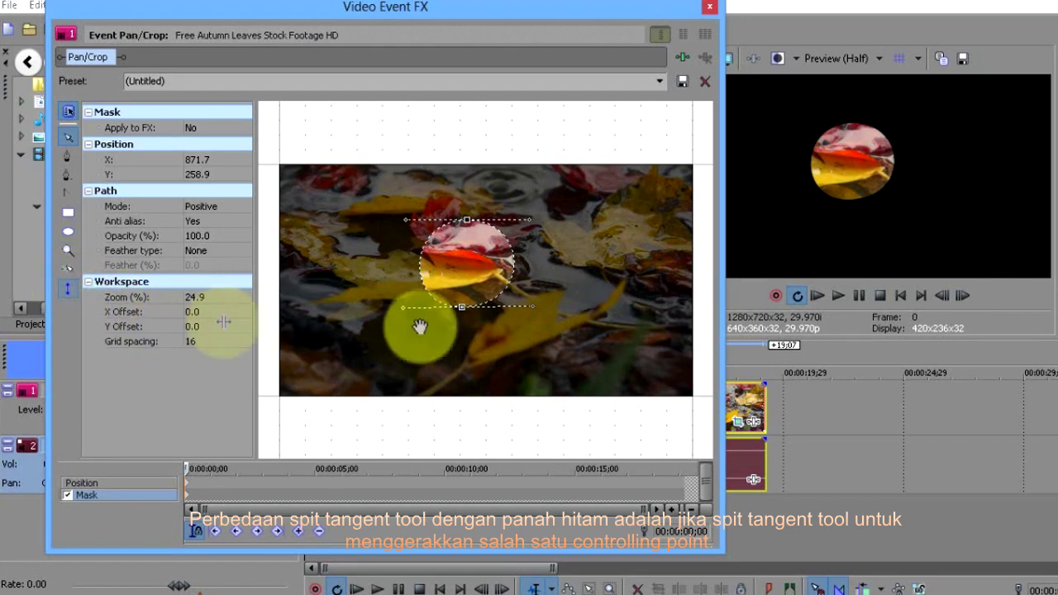
pyautogui.click(536, 309)
pyautogui.moveTo(536, 311); pyautogui.dragTo(519, 329)
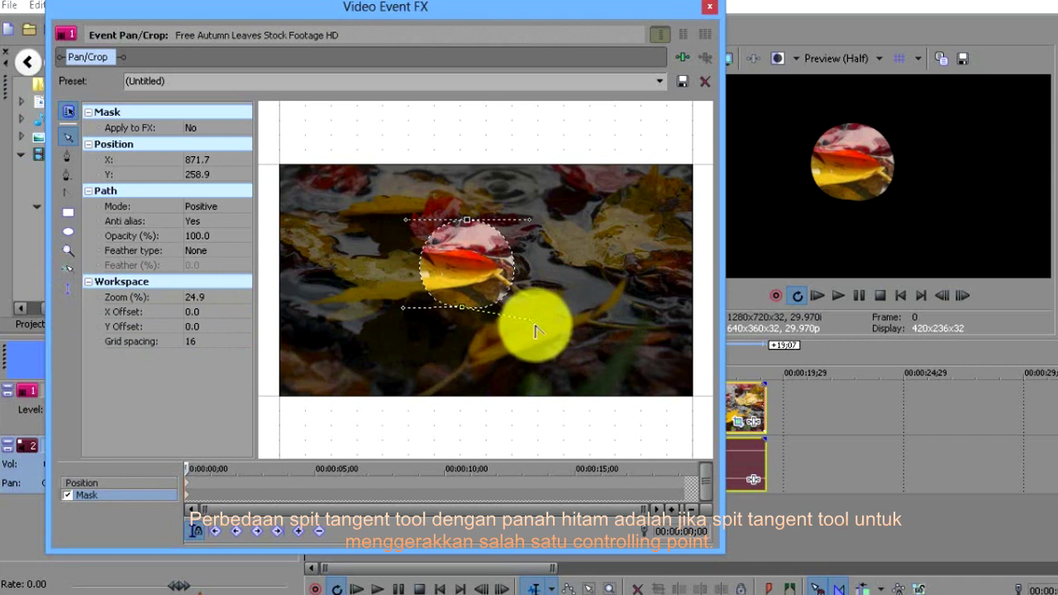
pyautogui.moveTo(535, 329)
pyautogui.mouseDown()
pyautogui.moveTo(529, 321)
pyautogui.moveTo(564, 308)
pyautogui.mouseUp()
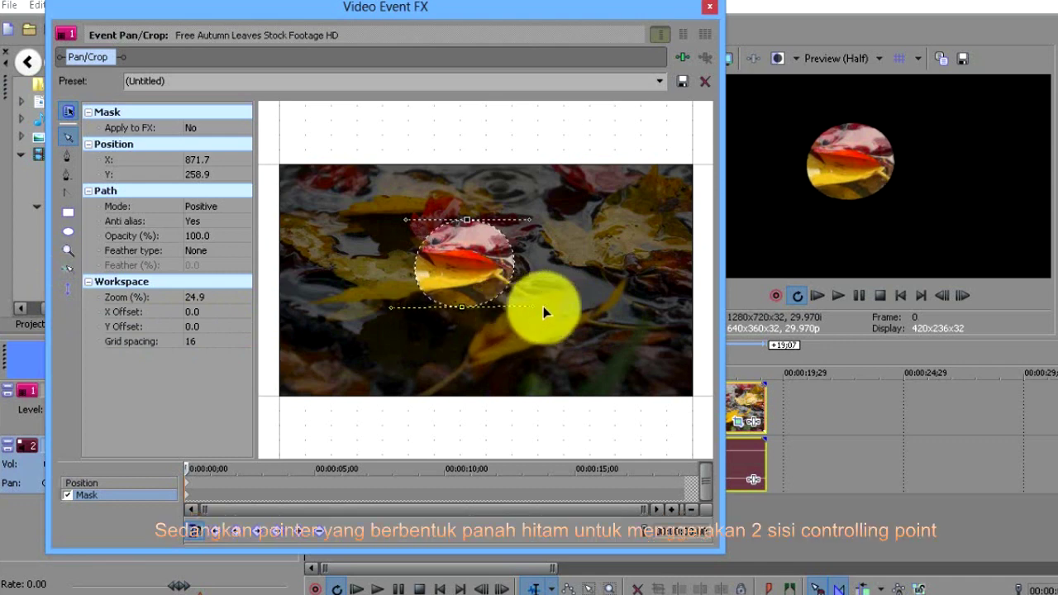
pyautogui.moveTo(564, 309); pyautogui.dragTo(552, 315)
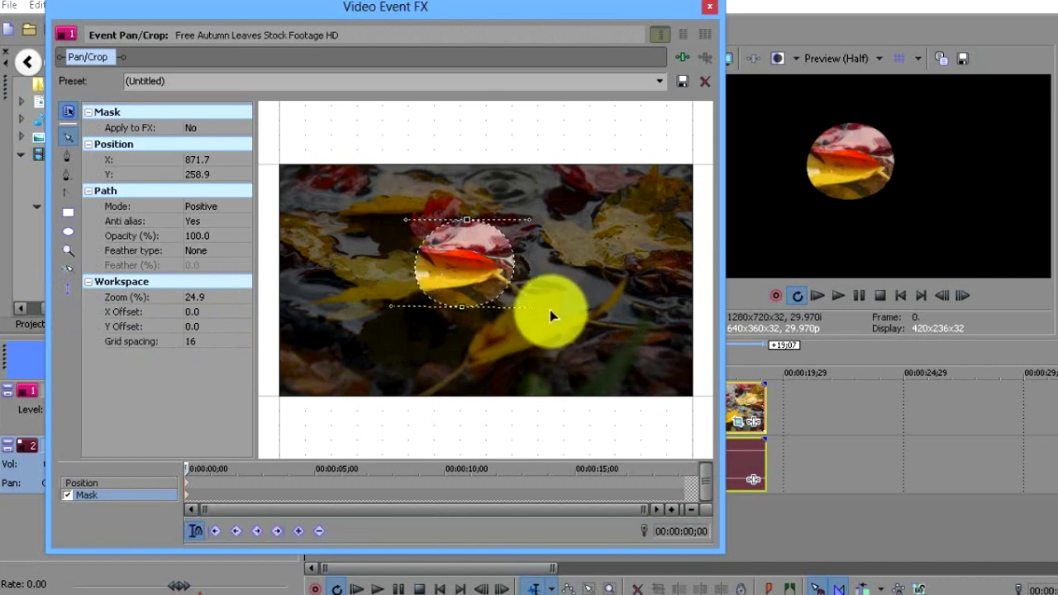
pyautogui.moveTo(552, 314); pyautogui.dragTo(526, 313)
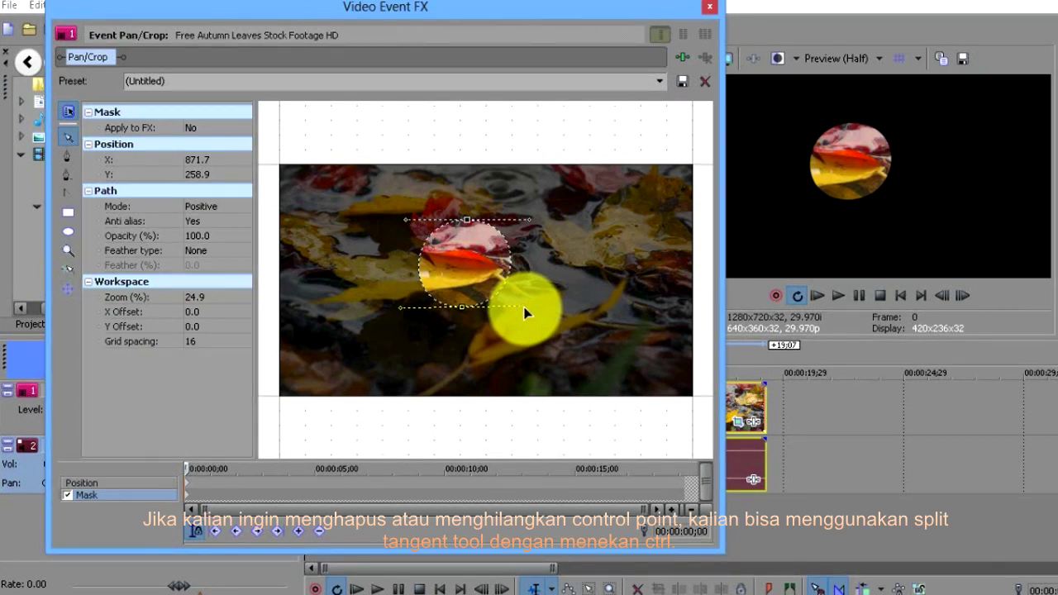
# Step: Sharpen the bottom point, re-round it with new handles, and stretch the right point outward
pyautogui.click(462, 308)
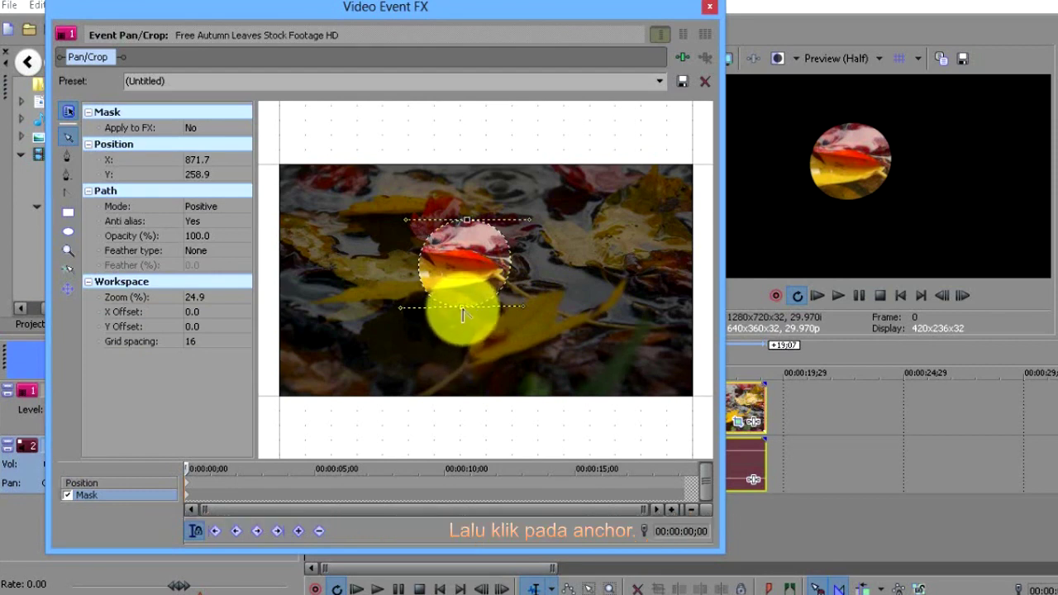
pyautogui.click(463, 310)
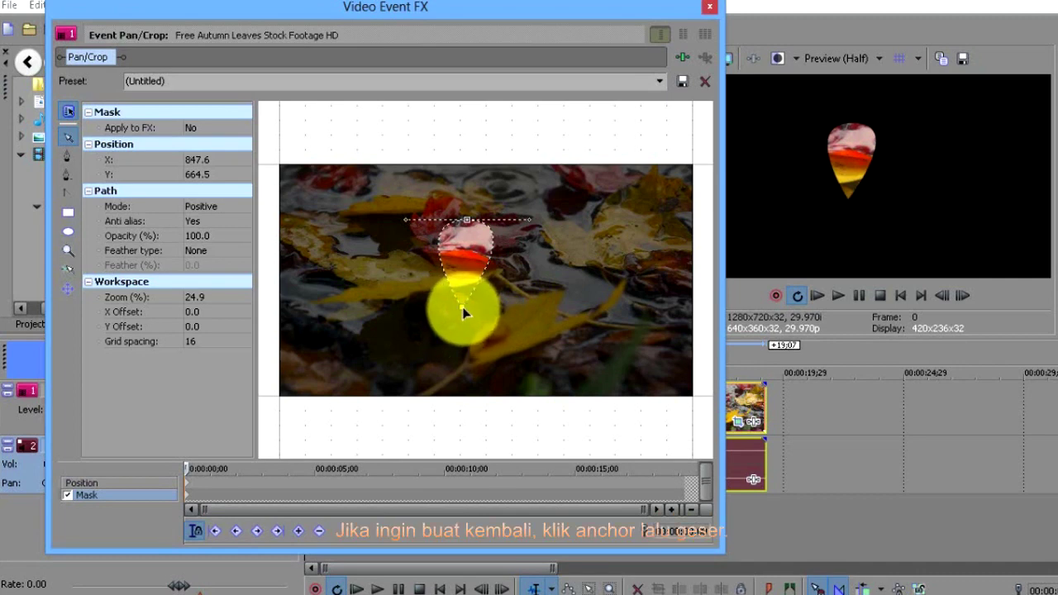
pyautogui.moveTo(462, 309)
pyautogui.mouseDown()
pyautogui.moveTo(409, 319)
pyautogui.moveTo(399, 309)
pyautogui.mouseUp()
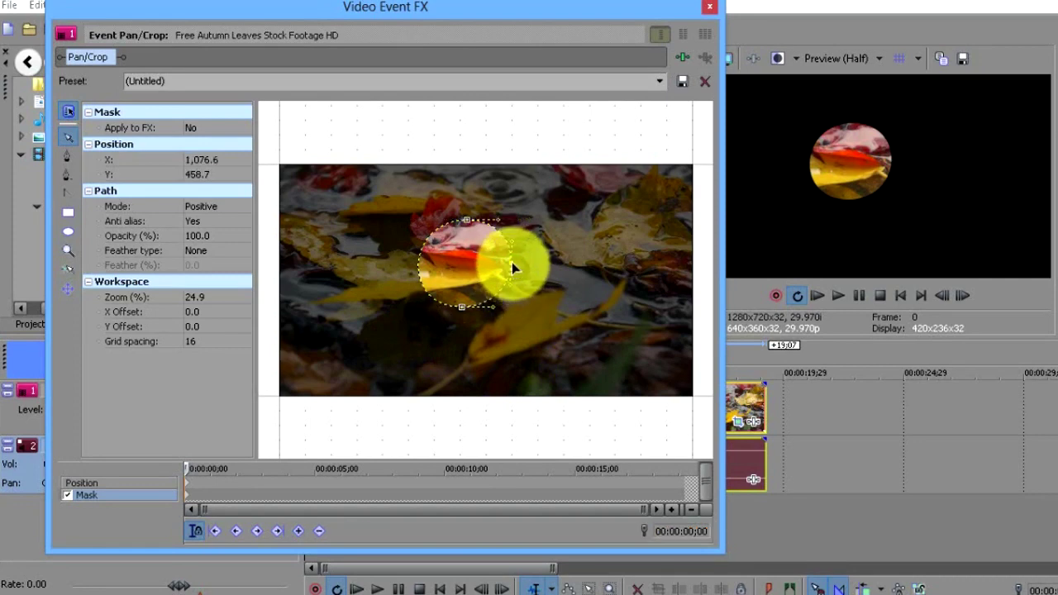
pyautogui.moveTo(511, 268); pyautogui.dragTo(547, 269)
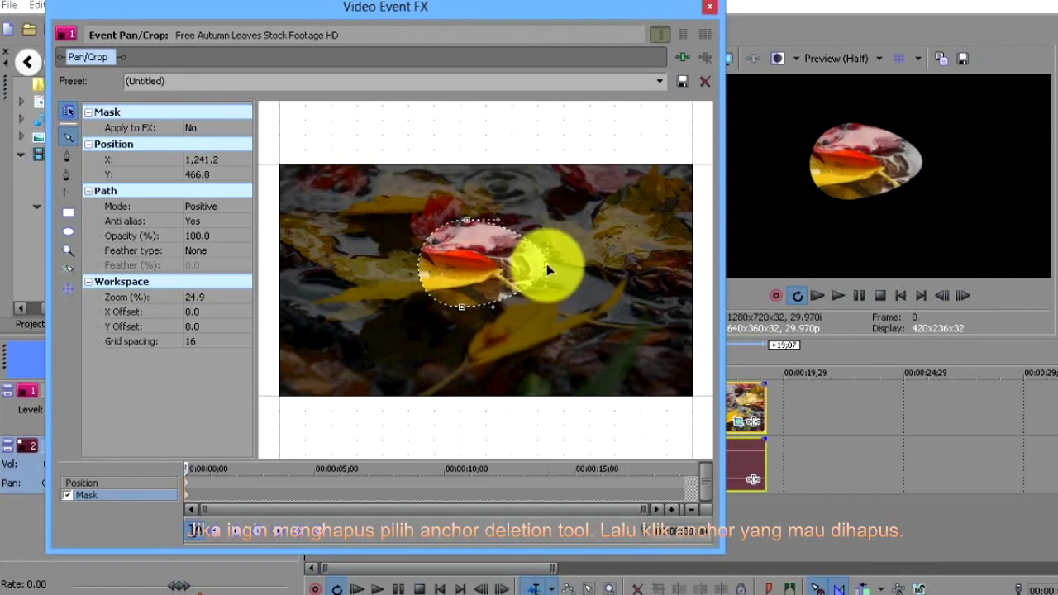
pyautogui.click(68, 176)
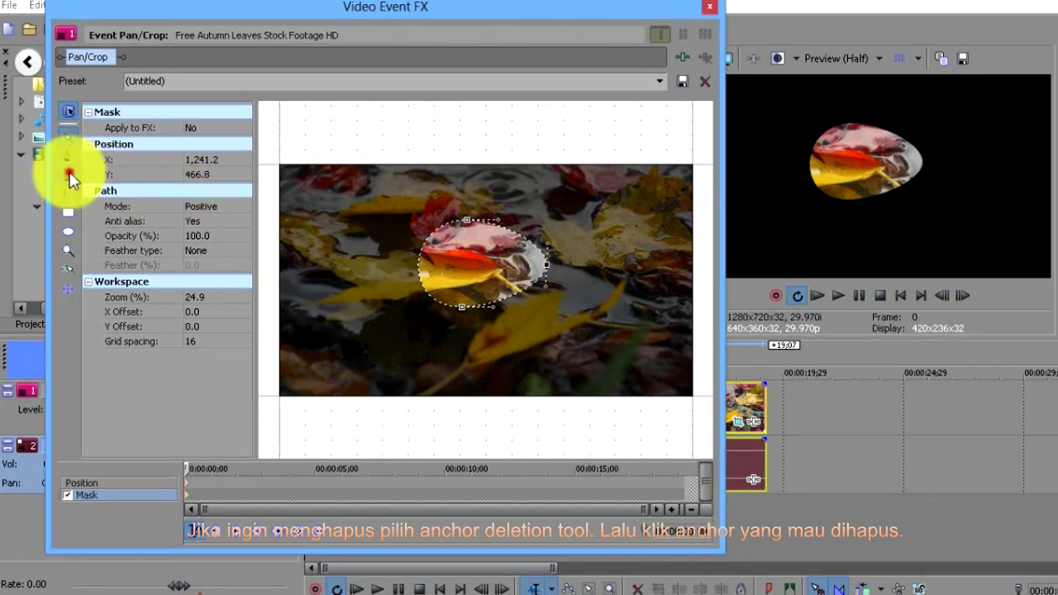
# Step: Delete the stretched right anchor and bend the bottom curve so the mask bulges into a rounded oval
pyautogui.click(546, 273)
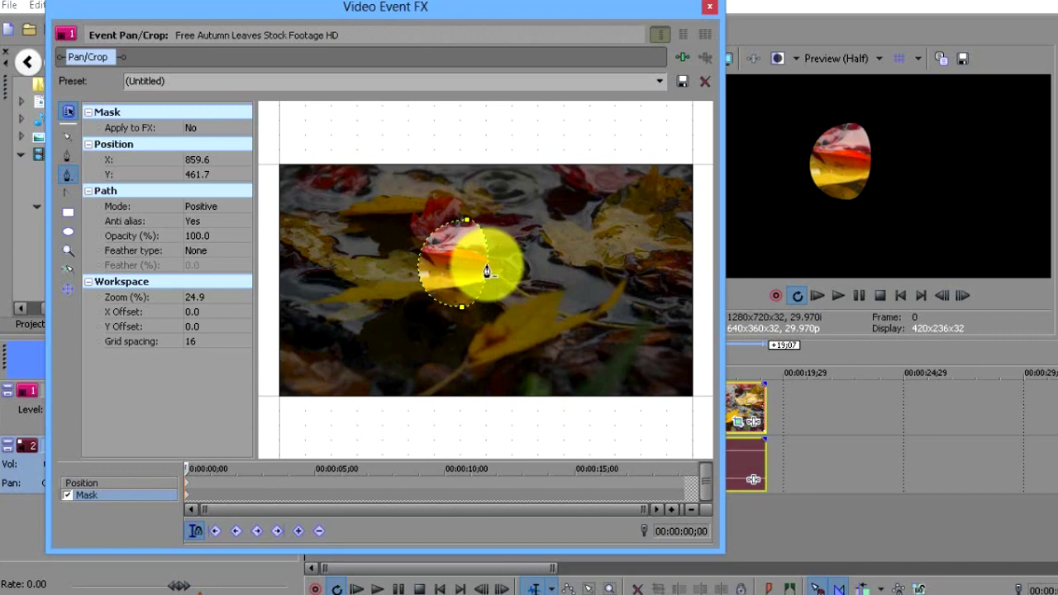
pyautogui.click(68, 136)
pyautogui.click(487, 221)
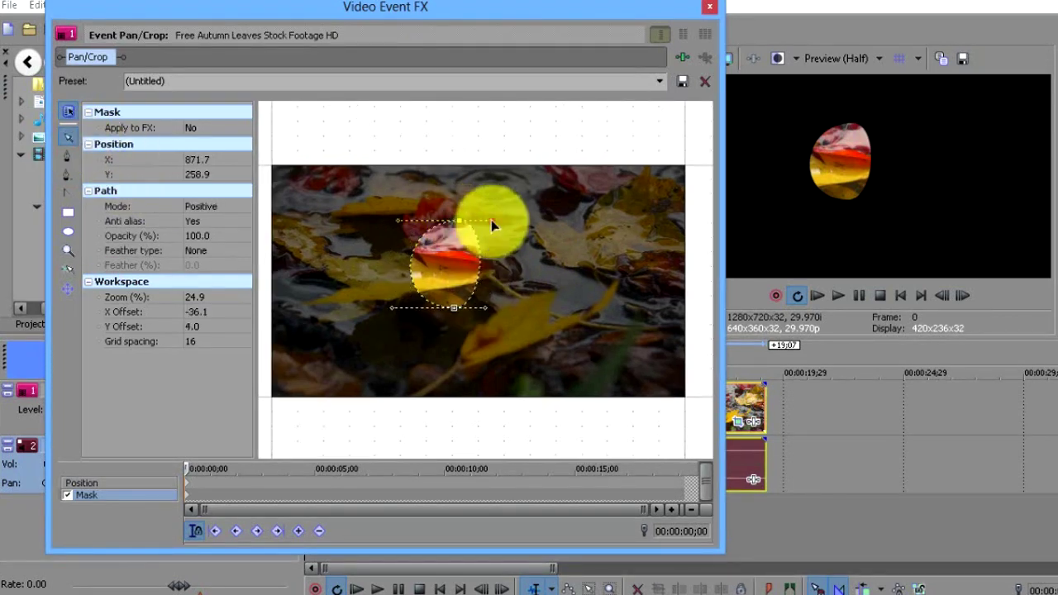
pyautogui.moveTo(490, 311); pyautogui.dragTo(497, 300)
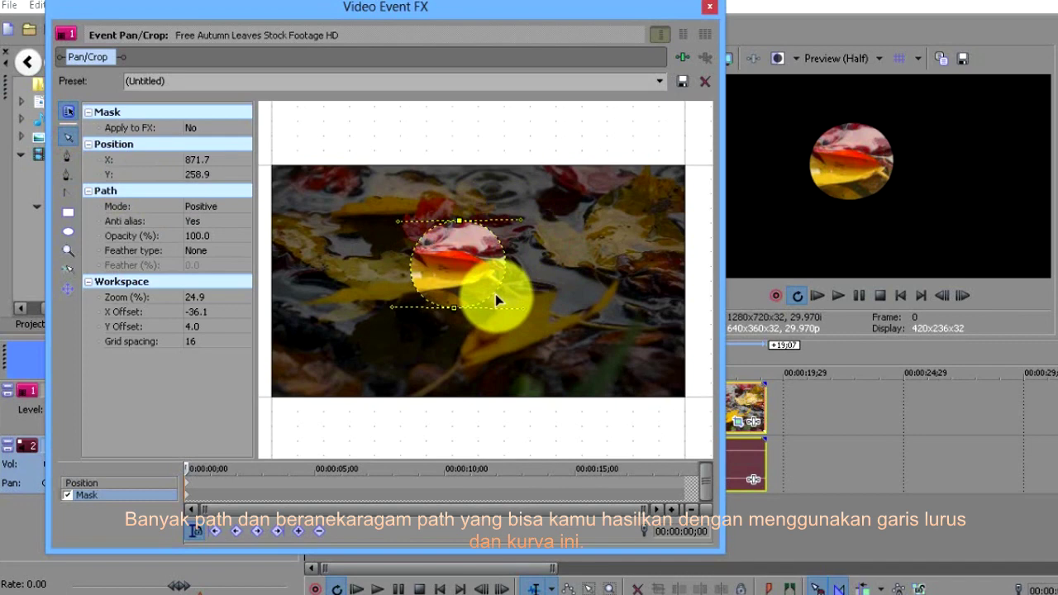
pyautogui.click(432, 284)
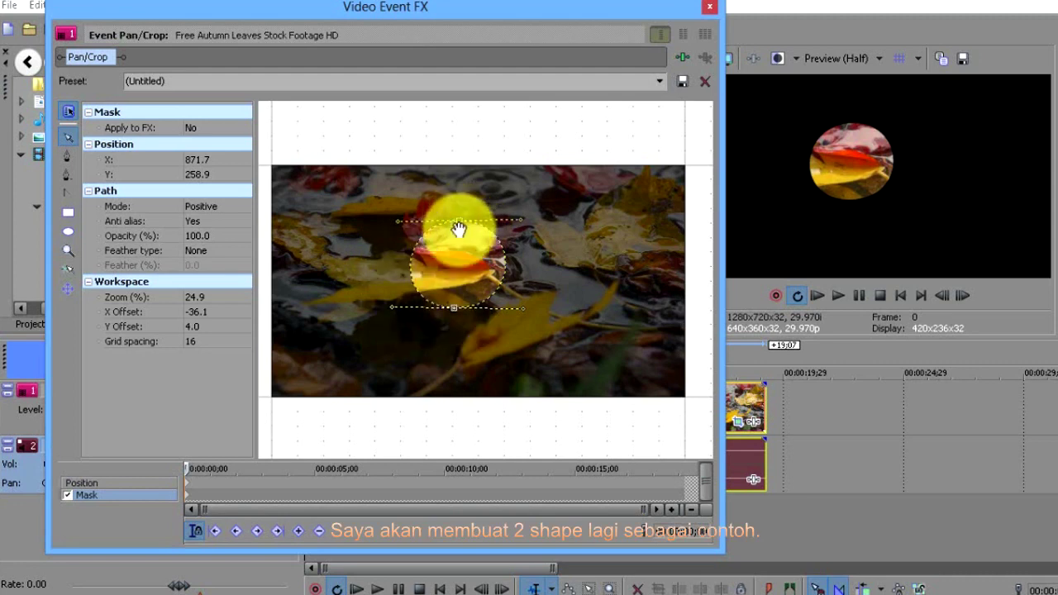
pyautogui.click(472, 302)
pyautogui.press('Delete')
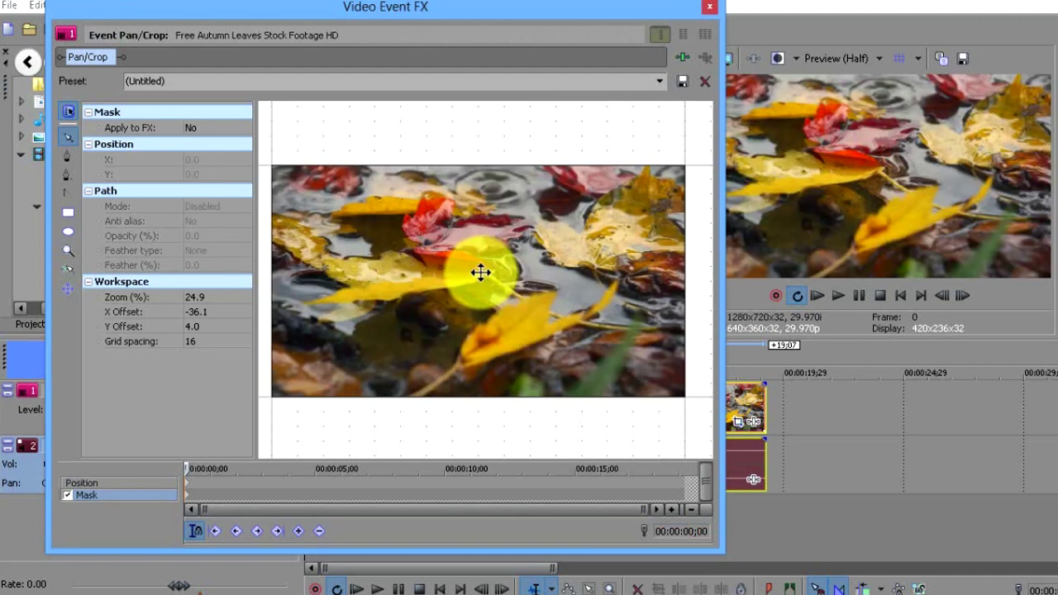
pyautogui.click(67, 155)
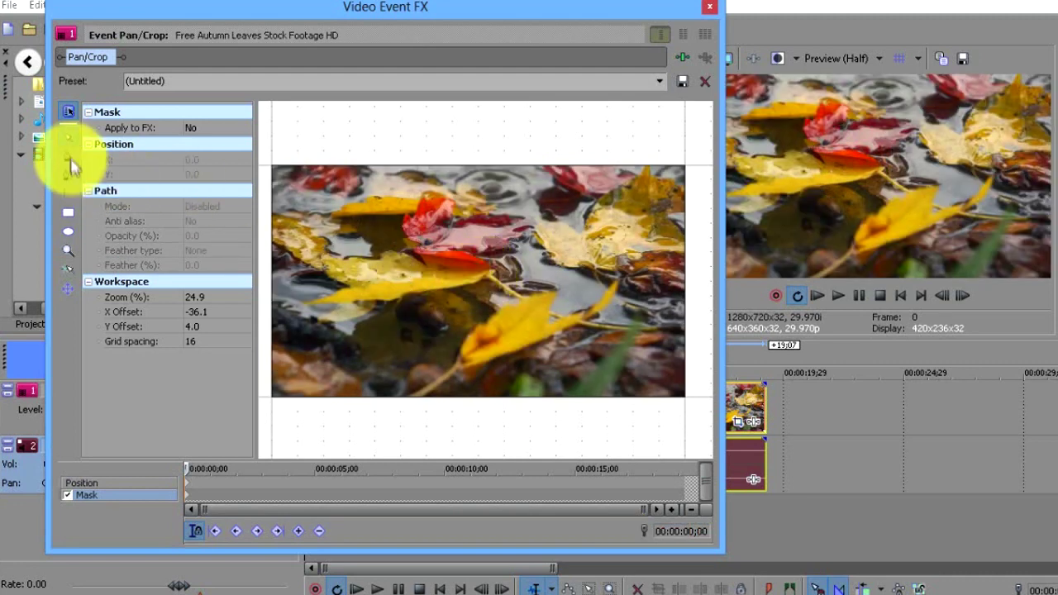
pyautogui.click(292, 232)
pyautogui.moveTo(317, 188); pyautogui.dragTo(353, 189)
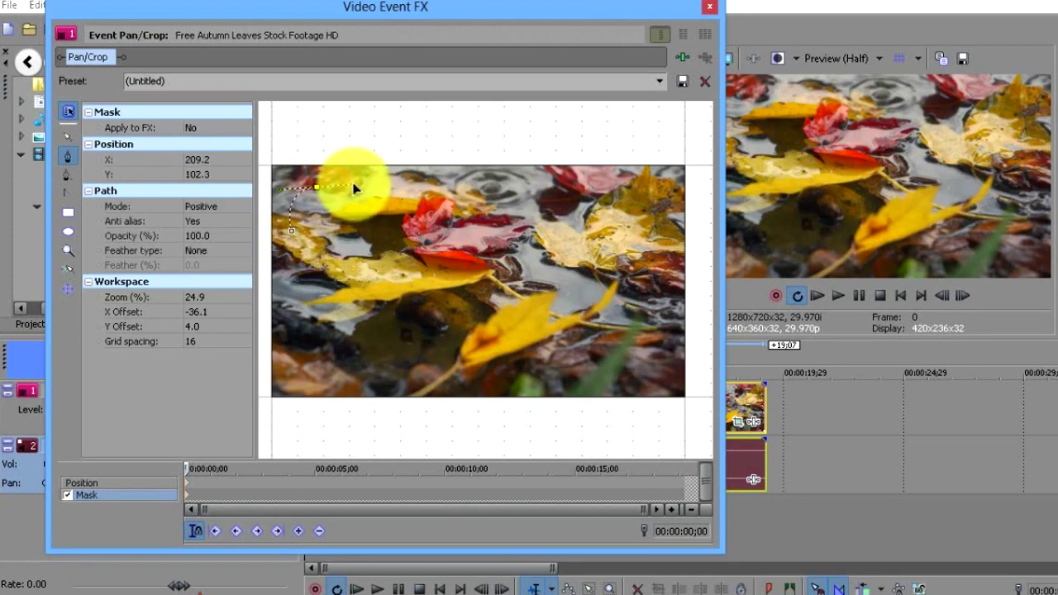
pyautogui.click(345, 233)
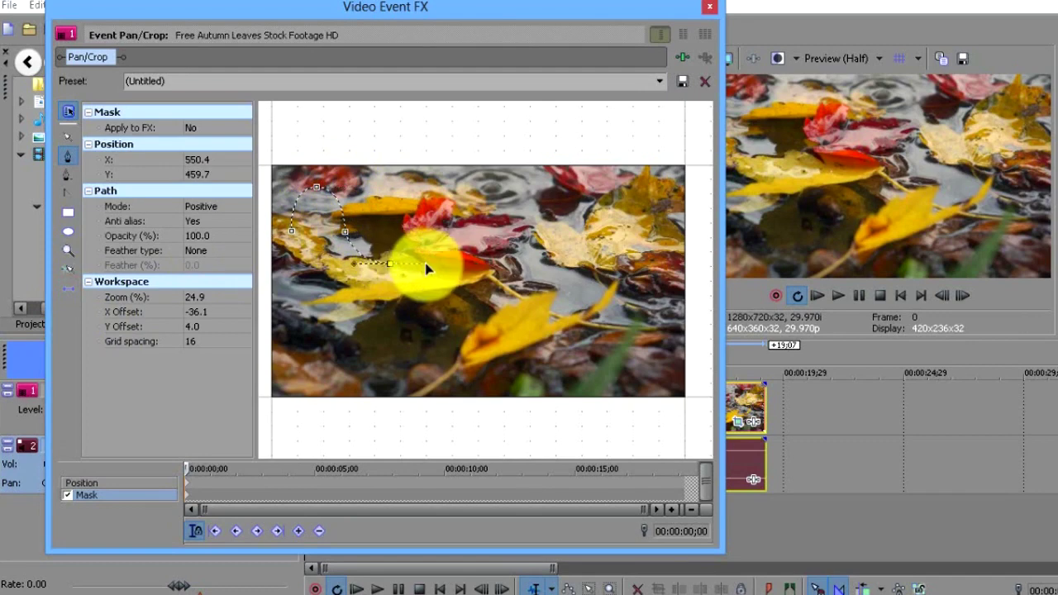
pyautogui.moveTo(348, 264); pyautogui.dragTo(391, 270)
pyautogui.click(418, 231)
pyautogui.moveTo(455, 192); pyautogui.dragTo(486, 192)
pyautogui.click(487, 228)
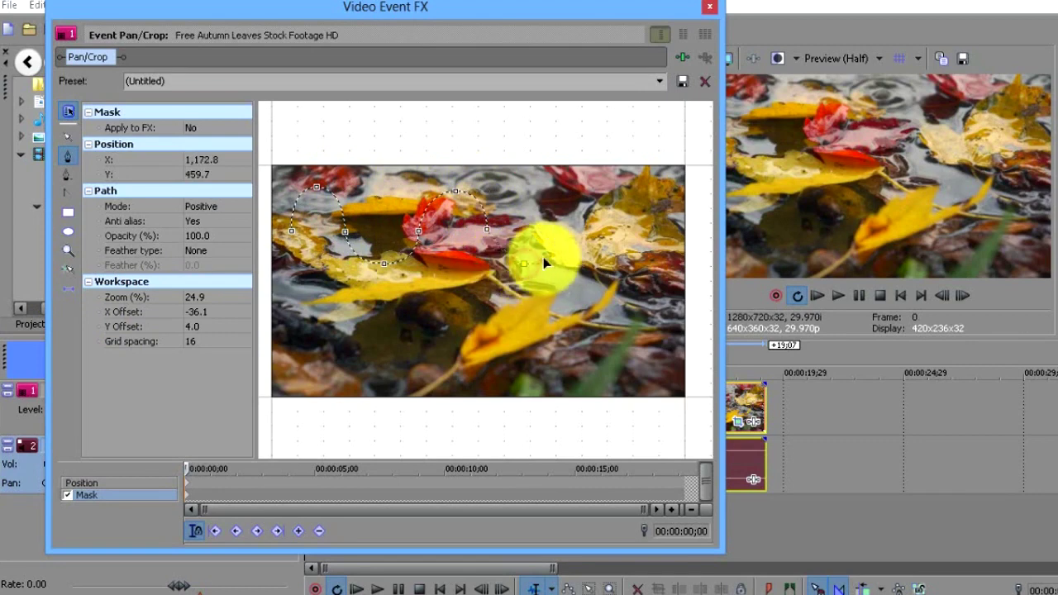
pyautogui.moveTo(524, 264); pyautogui.dragTo(563, 239)
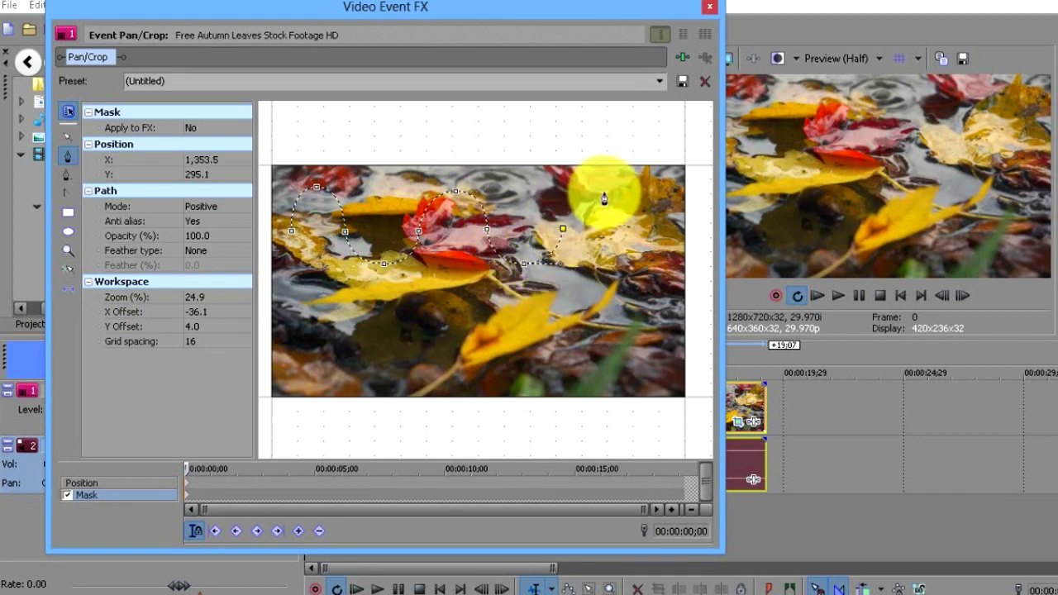
pyautogui.moveTo(605, 191); pyautogui.dragTo(638, 190)
pyautogui.click(646, 230)
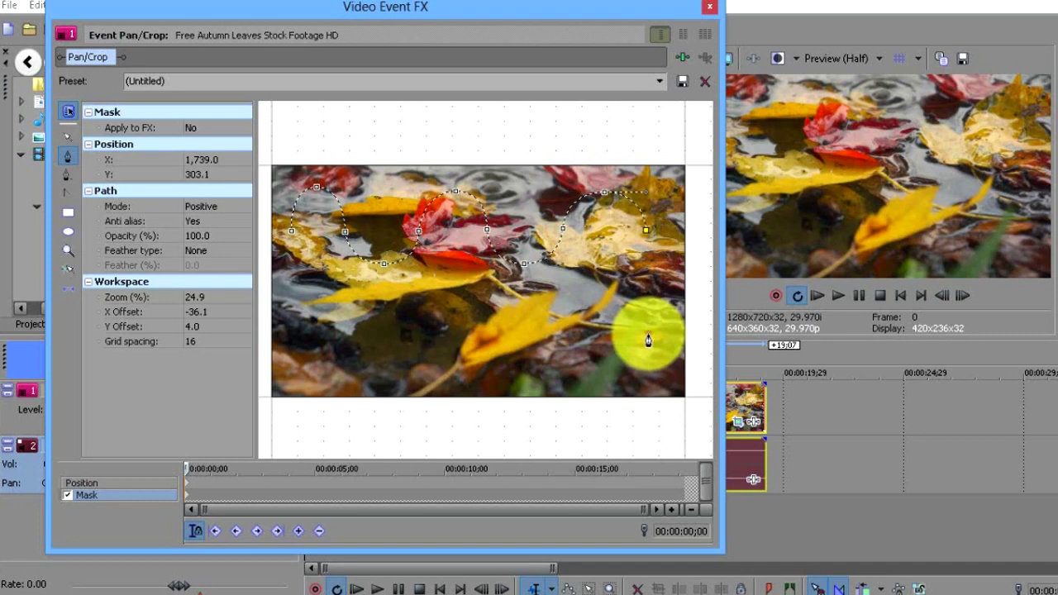
pyautogui.click(648, 333)
pyautogui.click(293, 325)
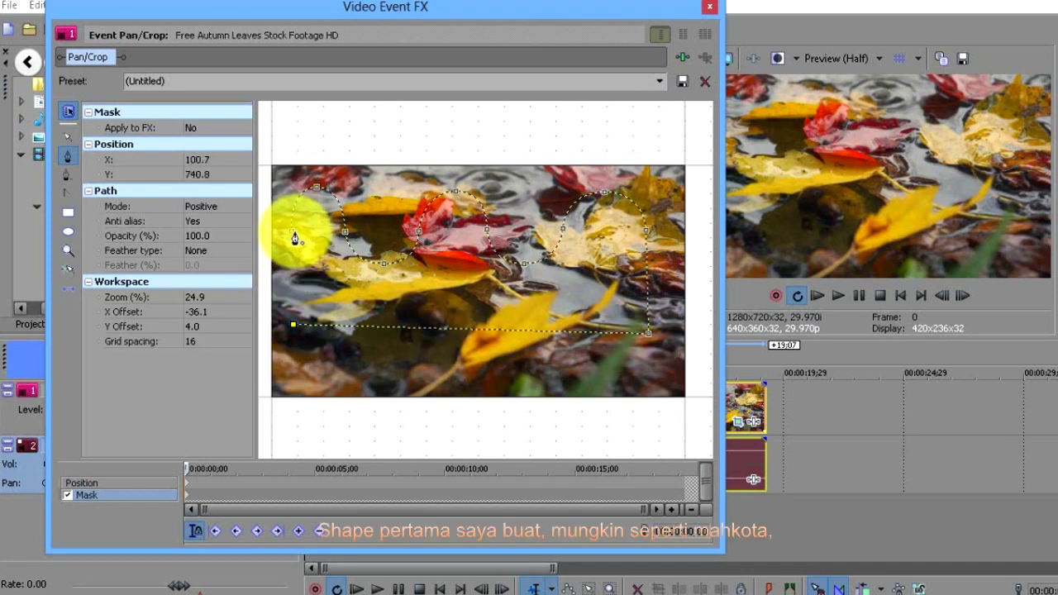
pyautogui.click(293, 232)
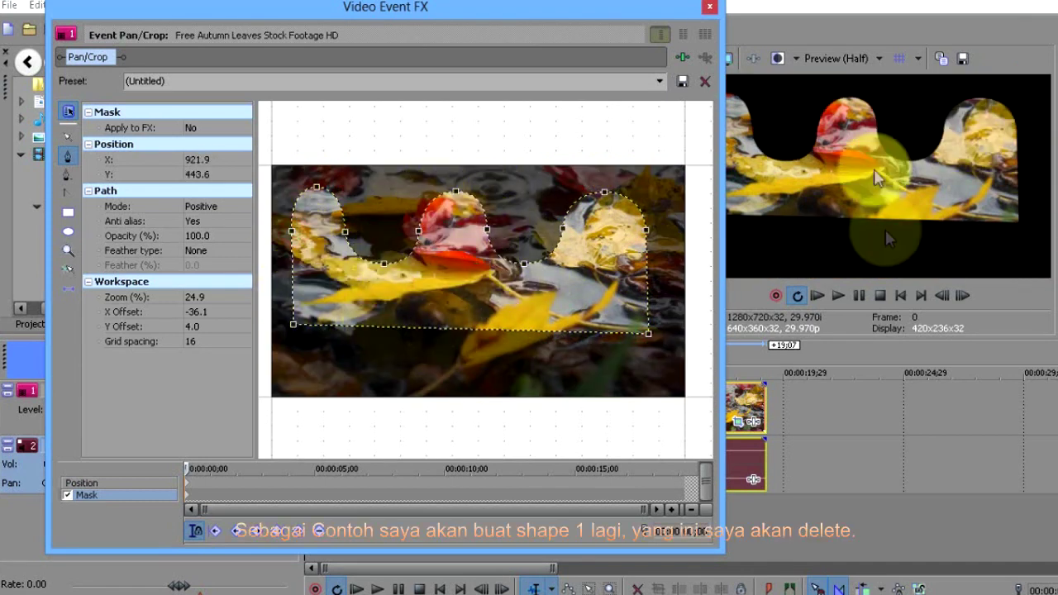
pyautogui.click(68, 137)
pyautogui.click(330, 206)
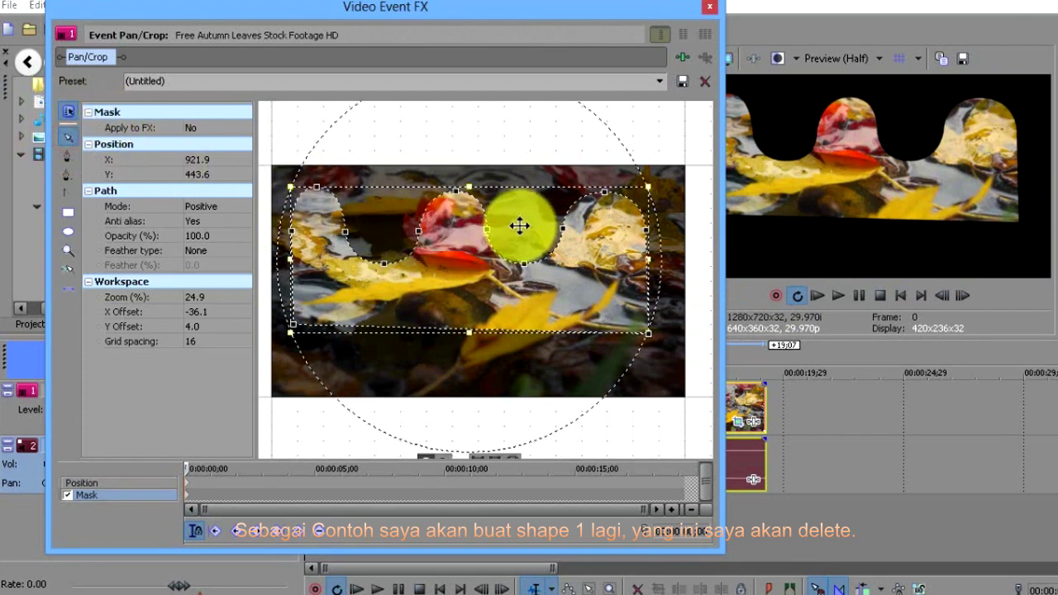
pyautogui.press('Delete')
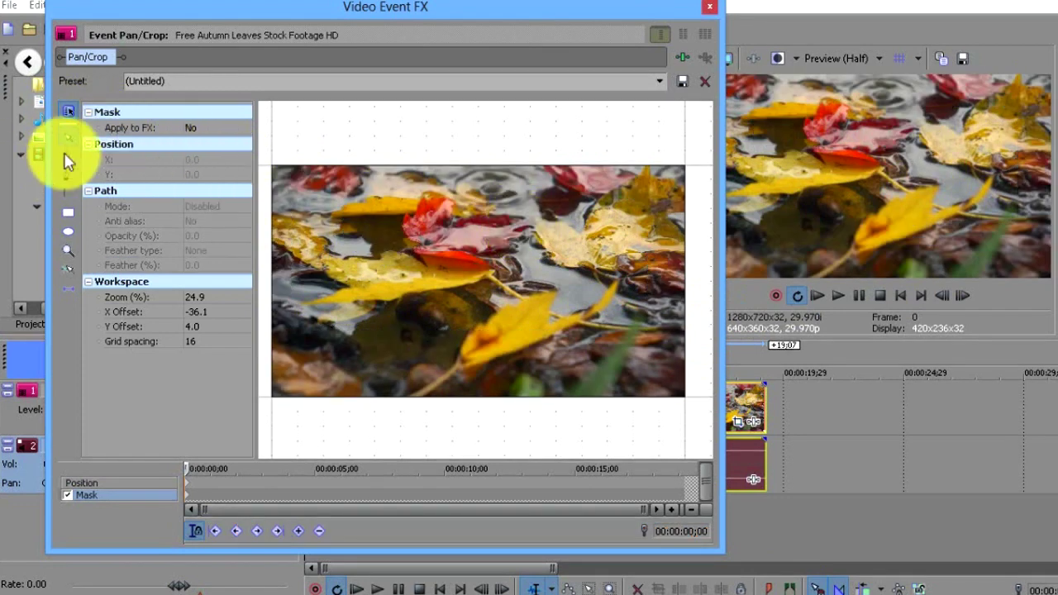
# Step: Draw a closed club outline with top, right and left lobes and a stem over the red leaf
pyautogui.click(65, 154)
pyautogui.click(417, 234)
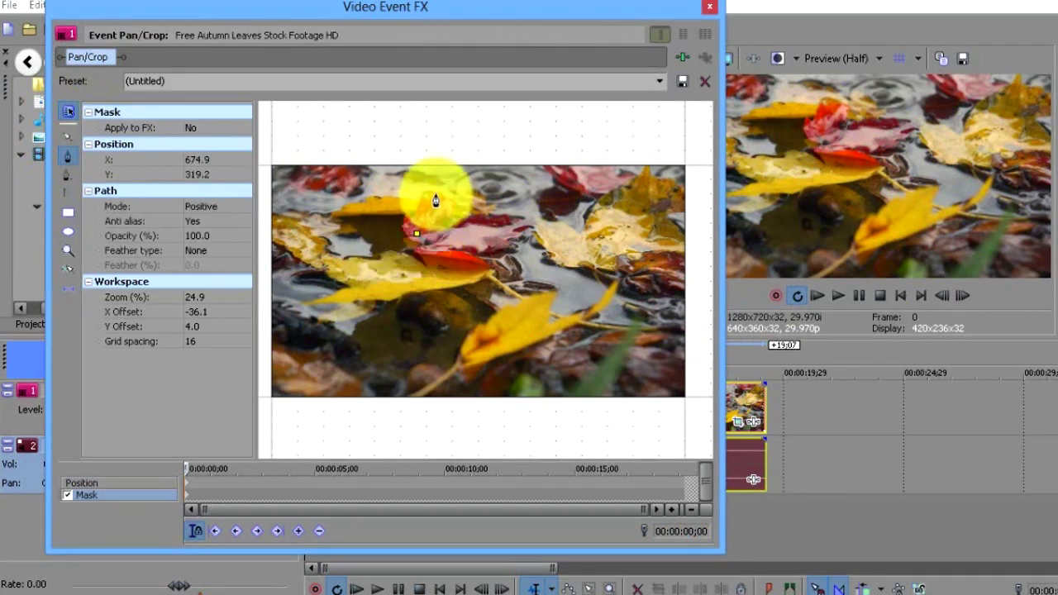
pyautogui.moveTo(436, 195); pyautogui.dragTo(500, 193)
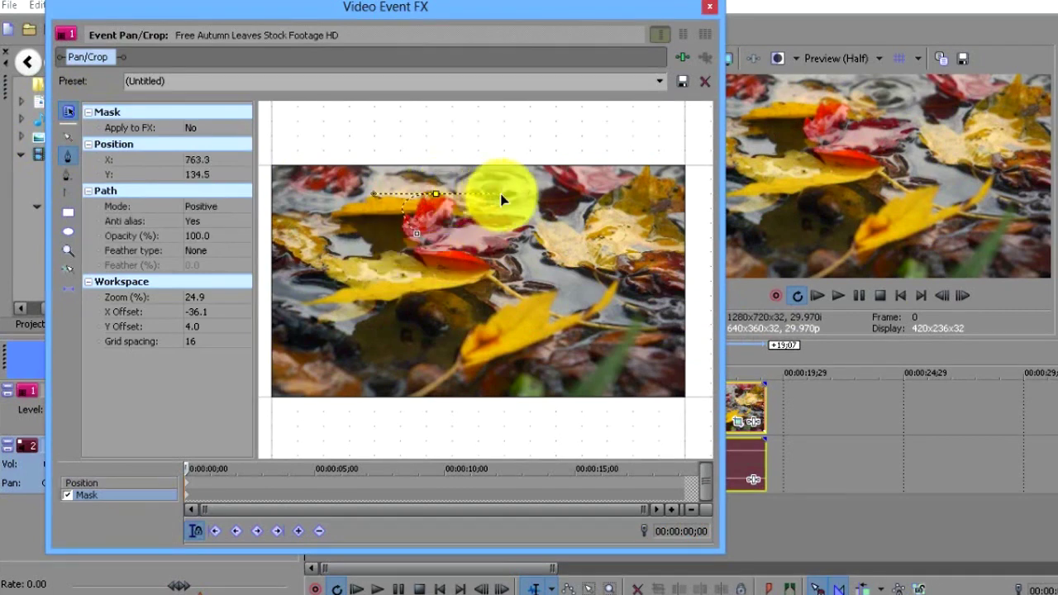
pyautogui.click(458, 235)
pyautogui.moveTo(507, 264); pyautogui.dragTo(506, 327)
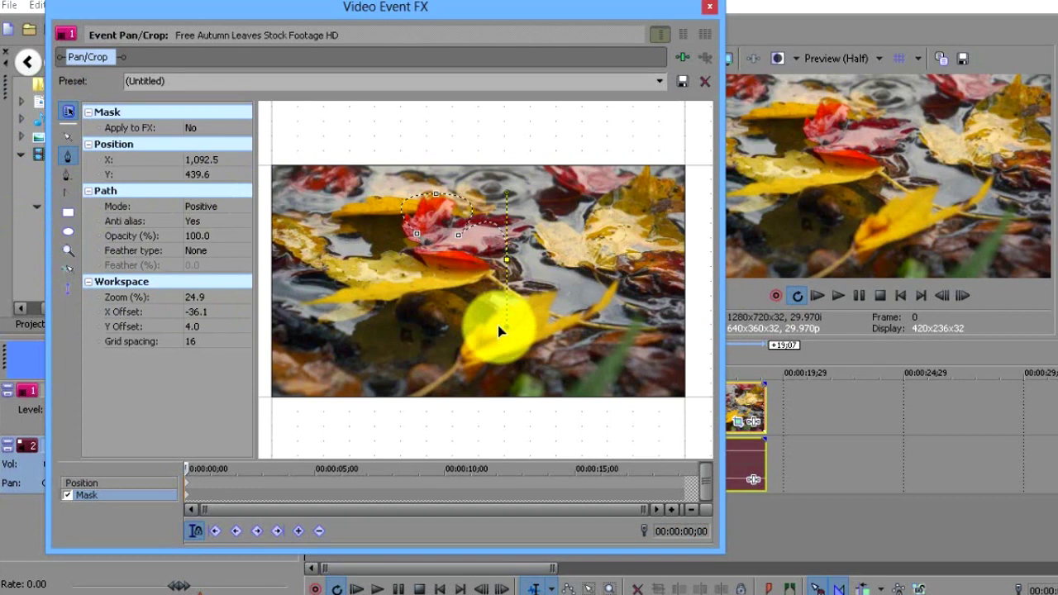
pyautogui.click(462, 273)
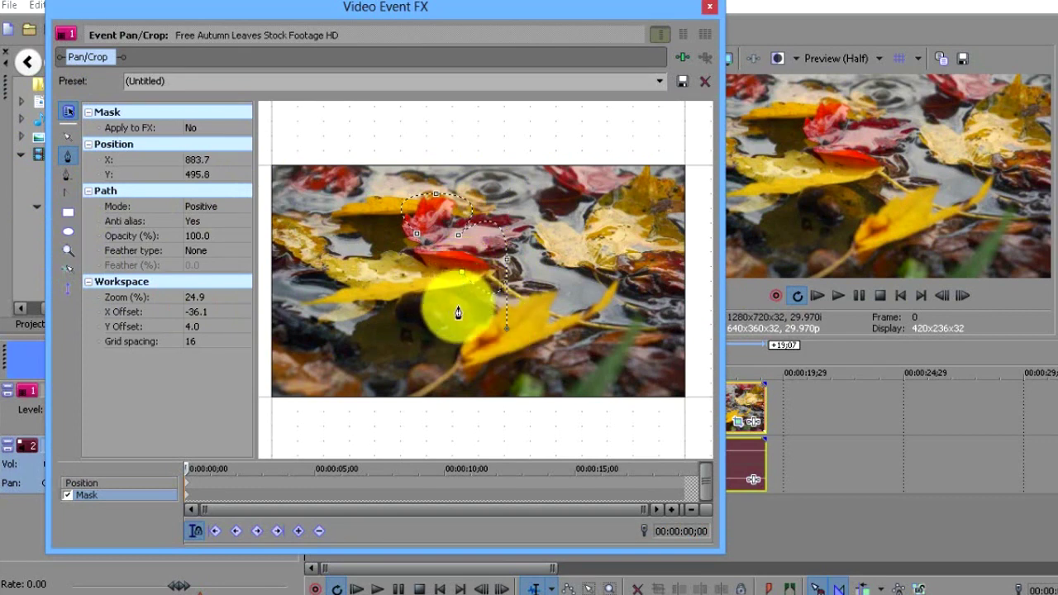
pyautogui.moveTo(463, 309); pyautogui.dragTo(410, 309)
pyautogui.click(415, 276)
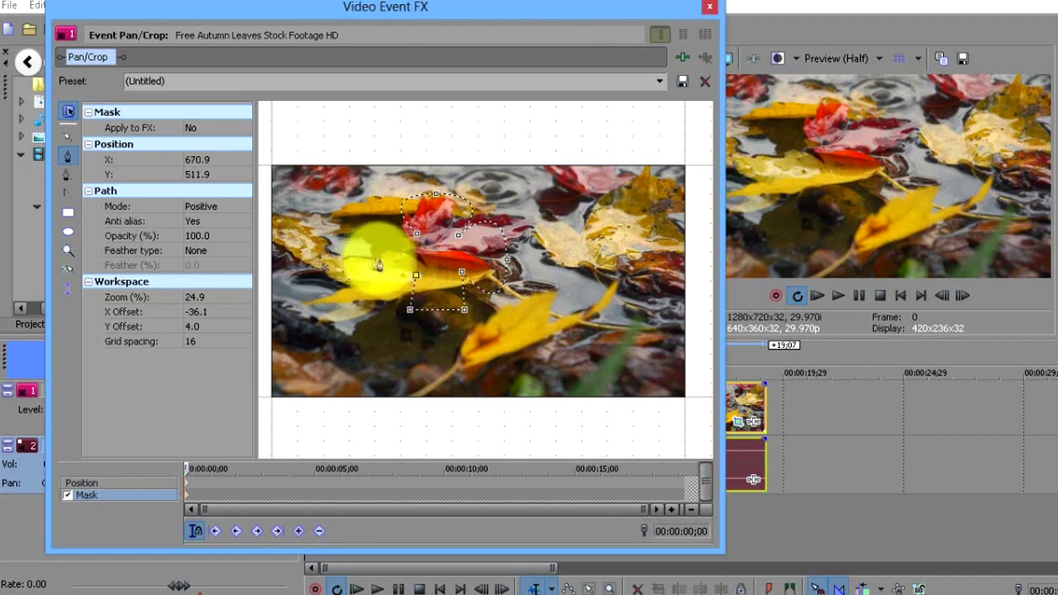
pyautogui.moveTo(367, 261); pyautogui.dragTo(368, 200)
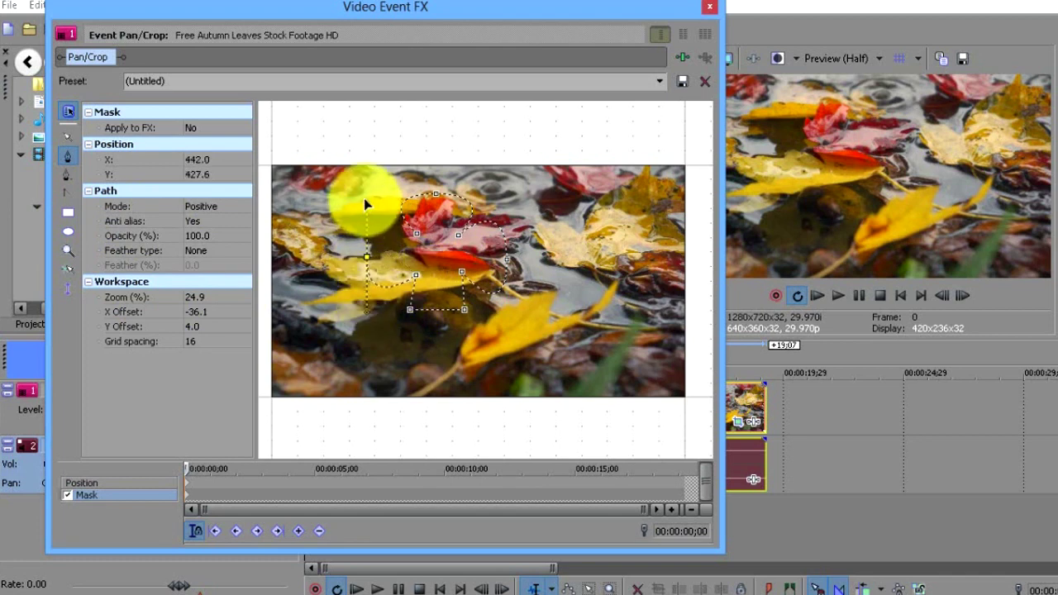
pyautogui.click(417, 239)
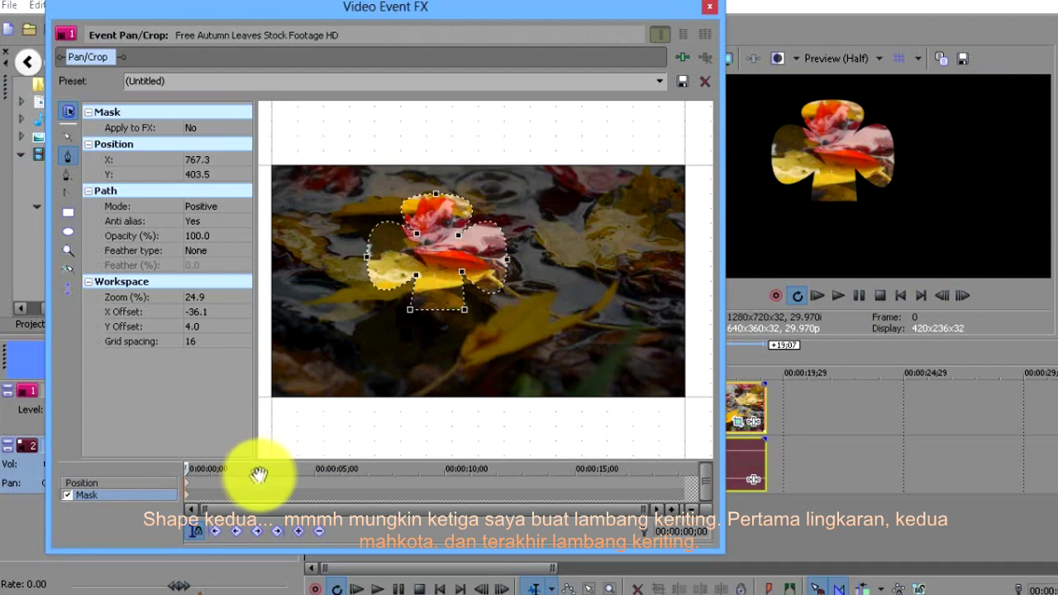
# Step: At 00:00:02;08, stretch the club mask's right lobe outward using the Normal Edit tool
pyautogui.click(186, 482)
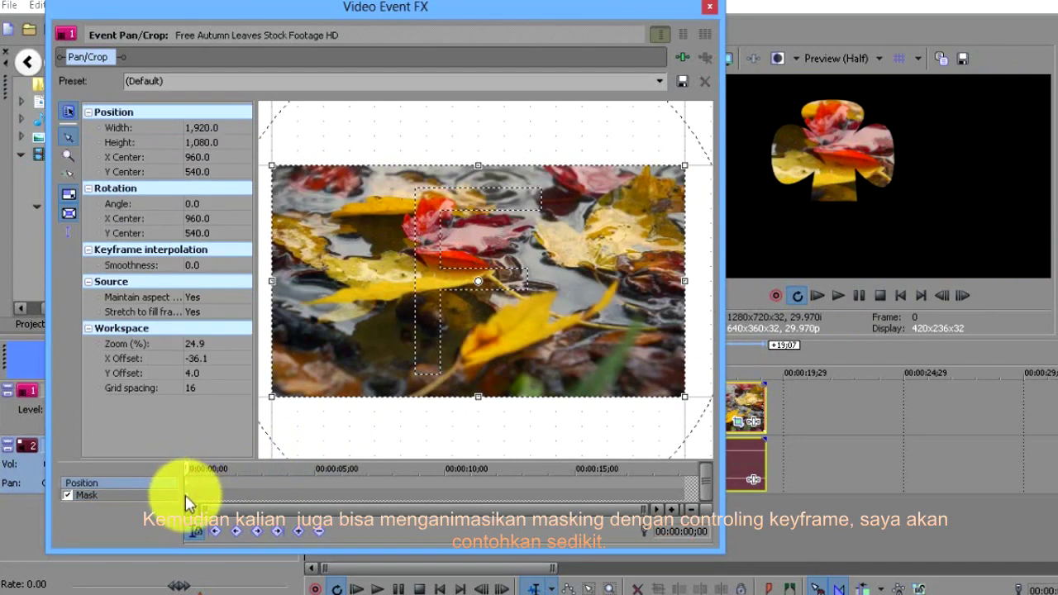
pyautogui.click(185, 496)
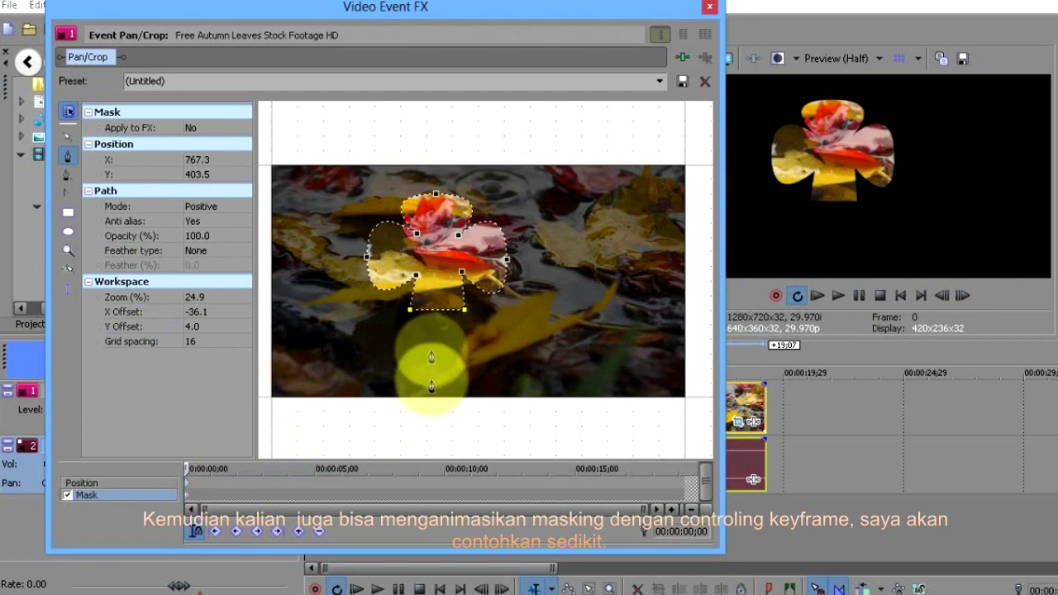
pyautogui.doubleClick(242, 496)
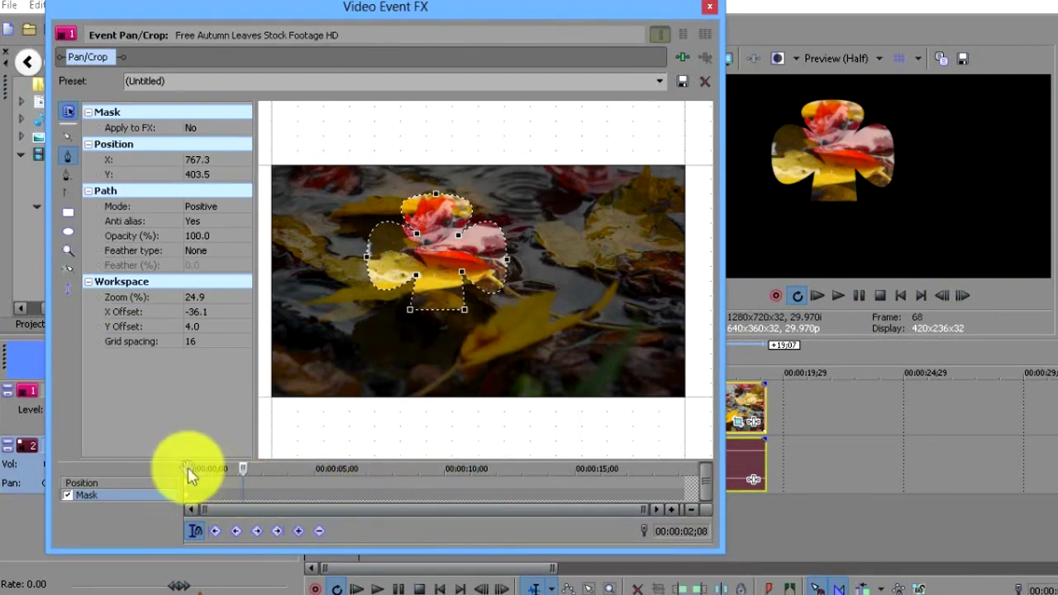
pyautogui.click(68, 136)
pyautogui.moveTo(469, 317); pyautogui.dragTo(564, 270)
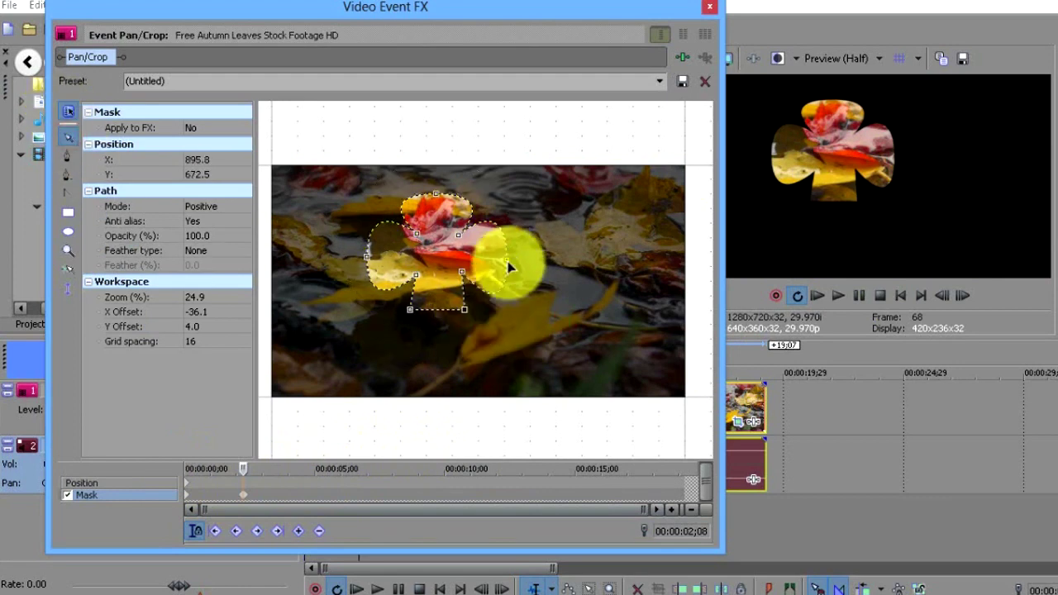
# Step: Key the top lobe up at 00:00:05;02, then left lobe and stem out at 00:00:09;05
pyautogui.click(317, 496)
pyautogui.moveTo(436, 195); pyautogui.dragTo(440, 171)
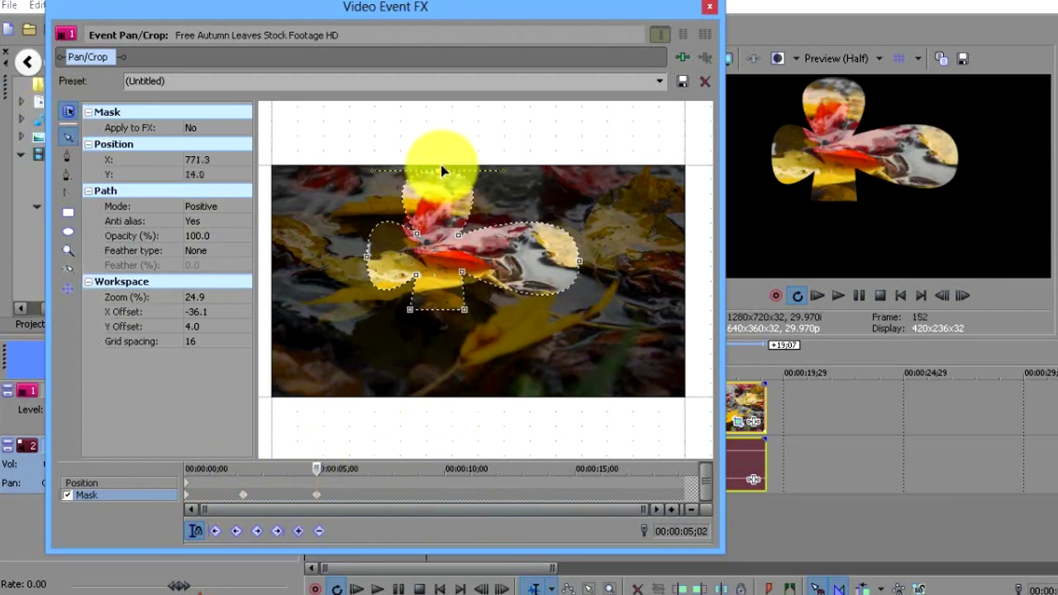
pyautogui.click(423, 495)
pyautogui.moveTo(366, 257); pyautogui.dragTo(321, 258)
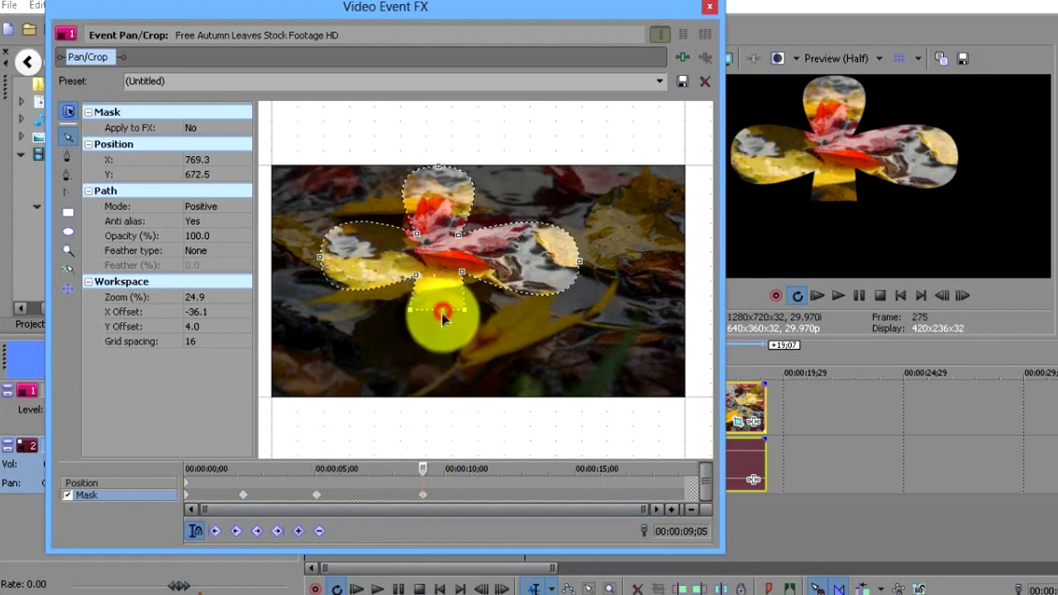
pyautogui.moveTo(443, 320); pyautogui.dragTo(442, 365)
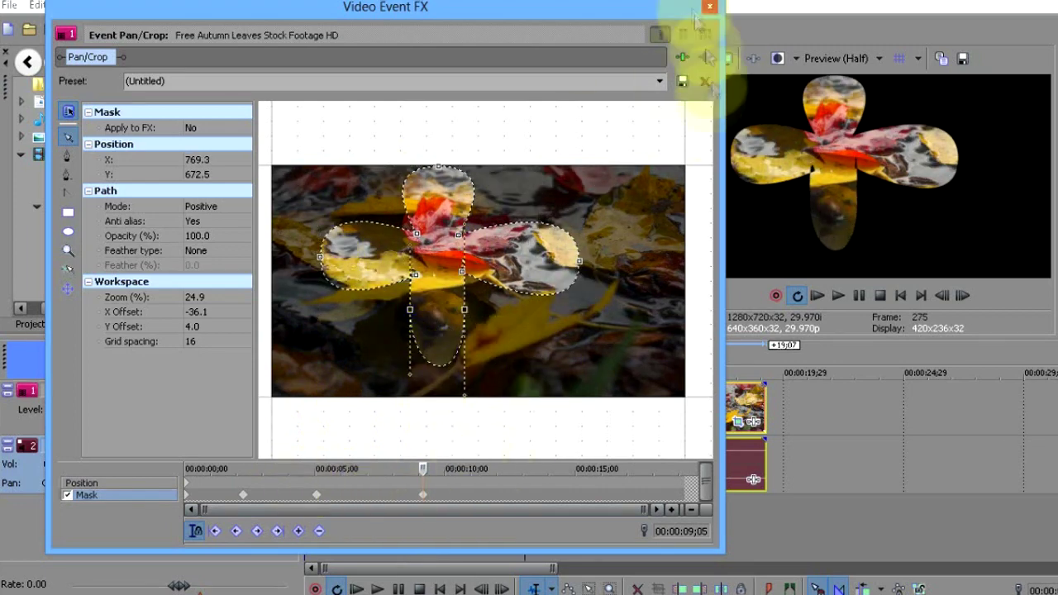
pyautogui.click(709, 7)
# Step: Play the club-masked autumn-leaves clip in the preview, then stop playback
pyautogui.moveTo(467, 355); pyautogui.dragTo(477, 361)
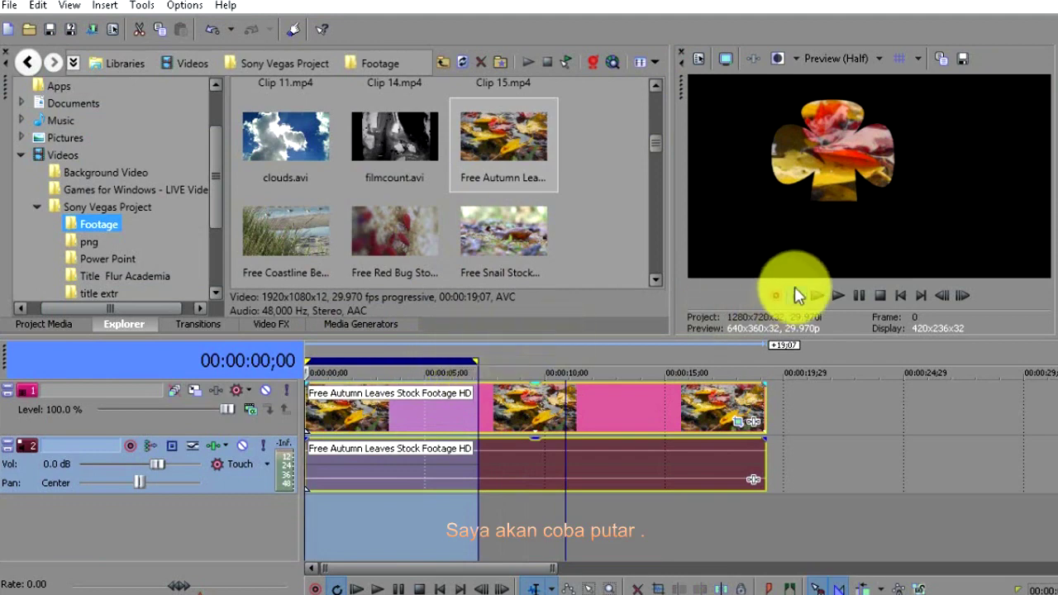
pyautogui.click(837, 296)
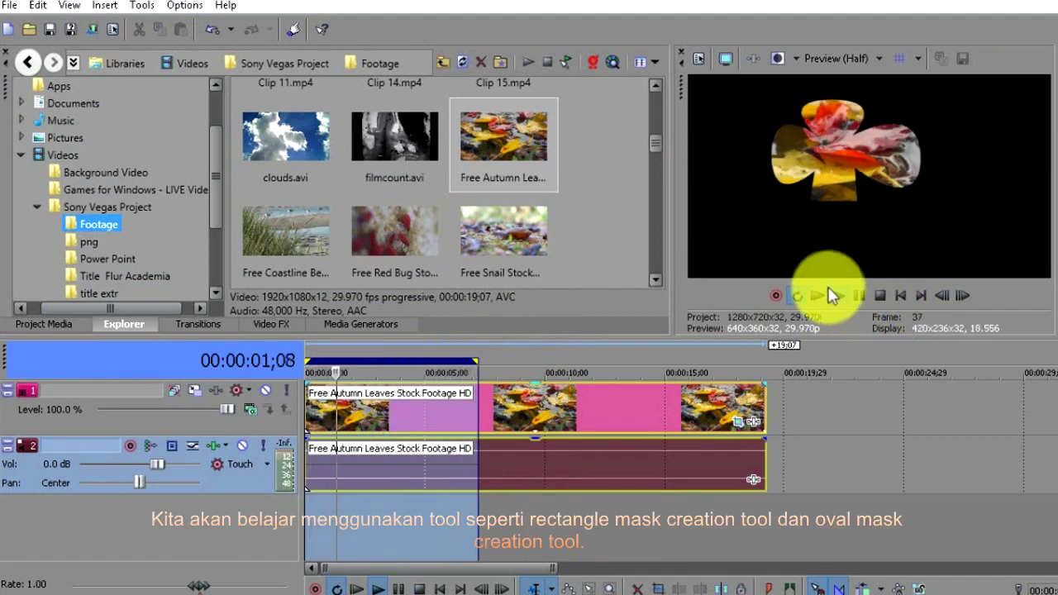
pyautogui.click(879, 298)
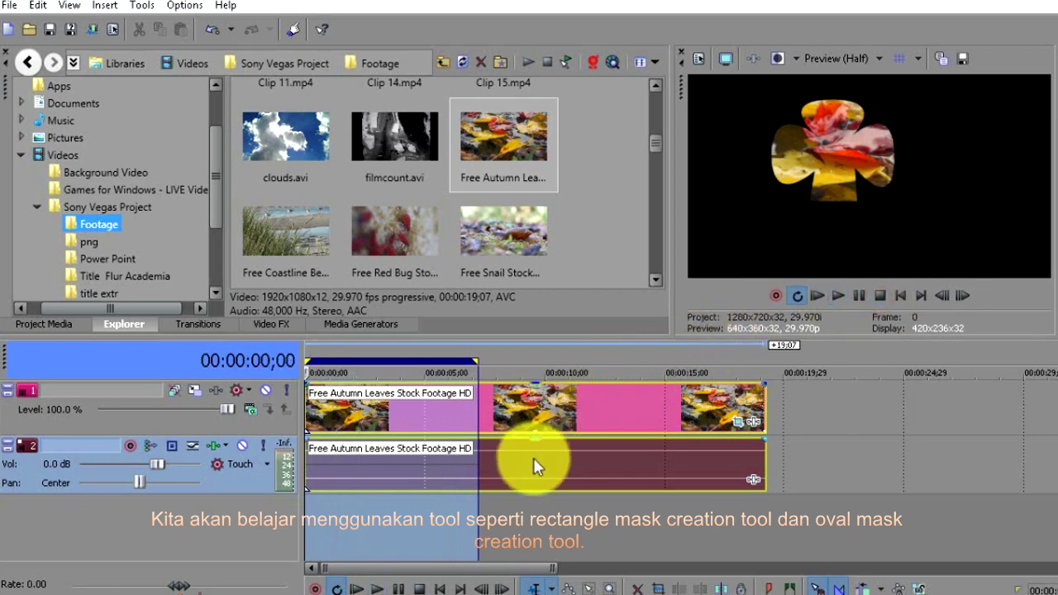